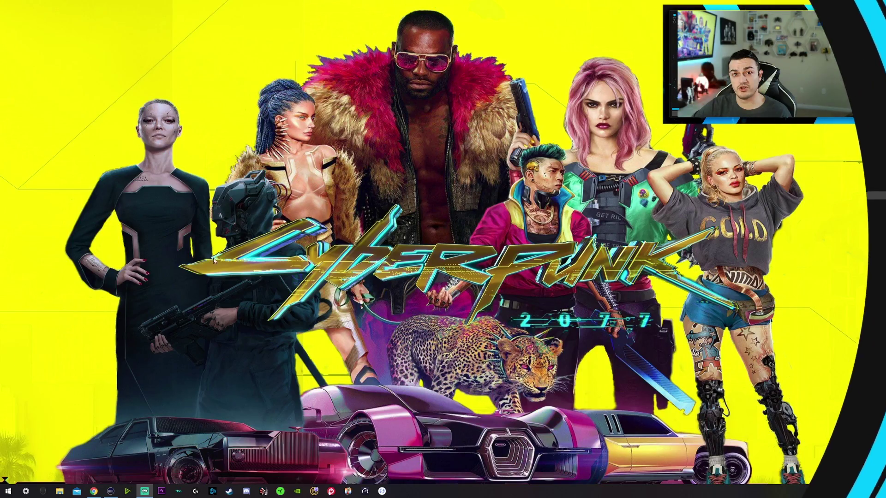
# Bring the browser with the NVIDIA Driver Downloads page to the front.
pyautogui.click(94, 491)
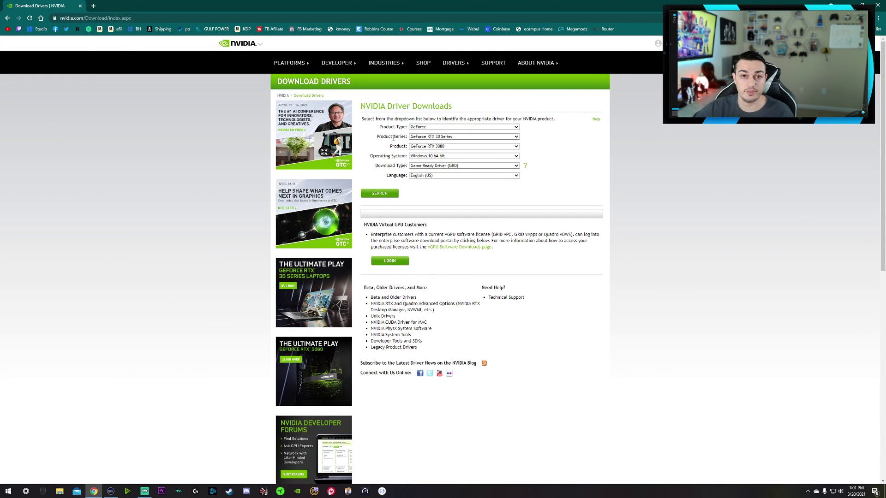
# Select GeForce, GeForce RTX 30 Series and GeForce RTX 3080 in the product fields.
pyautogui.click(415, 128)
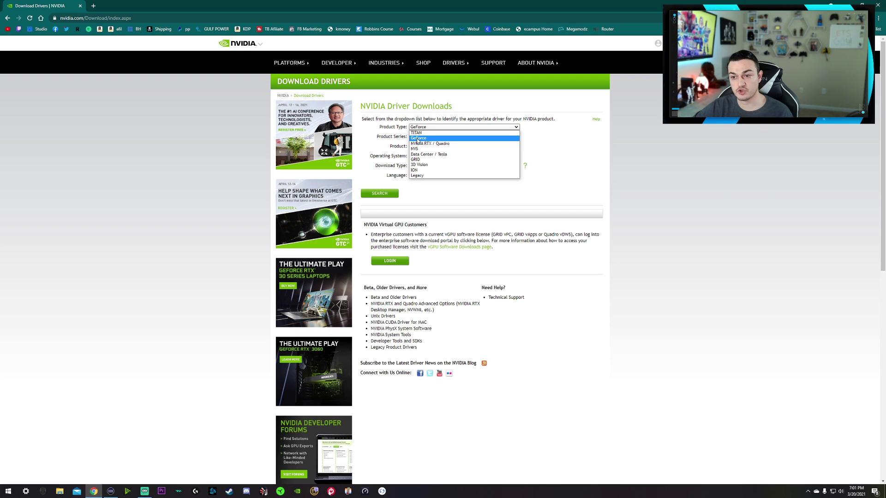
pyautogui.click(419, 139)
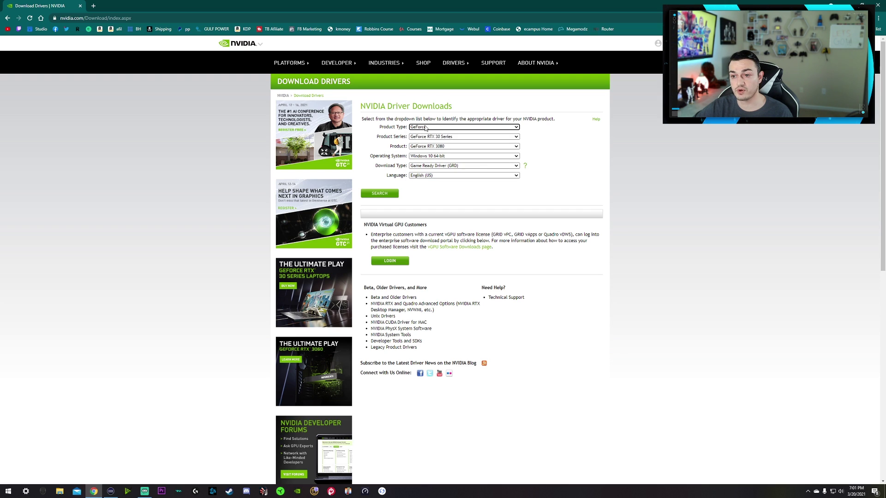
pyautogui.click(418, 127)
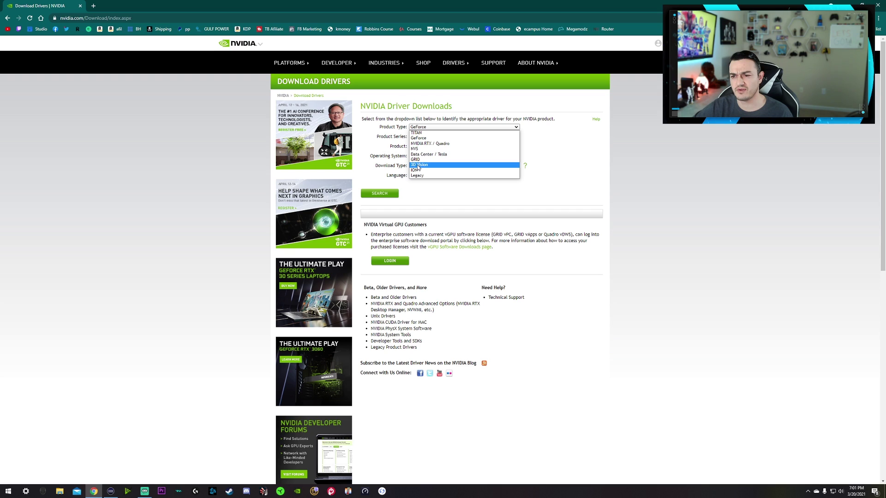
pyautogui.click(419, 138)
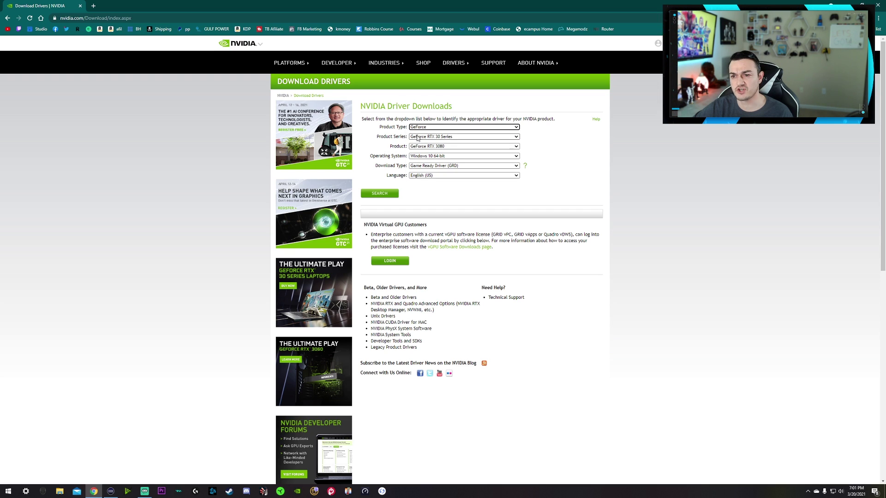
pyautogui.click(419, 137)
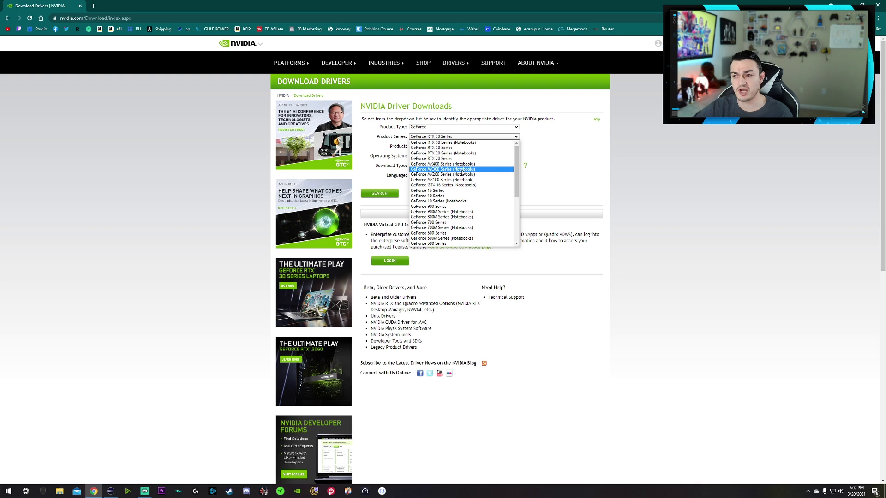
pyautogui.click(440, 148)
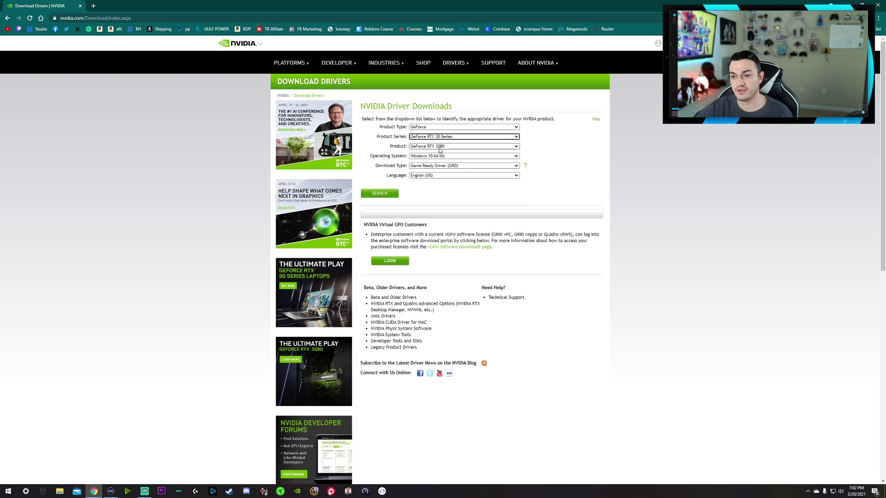
pyautogui.click(433, 147)
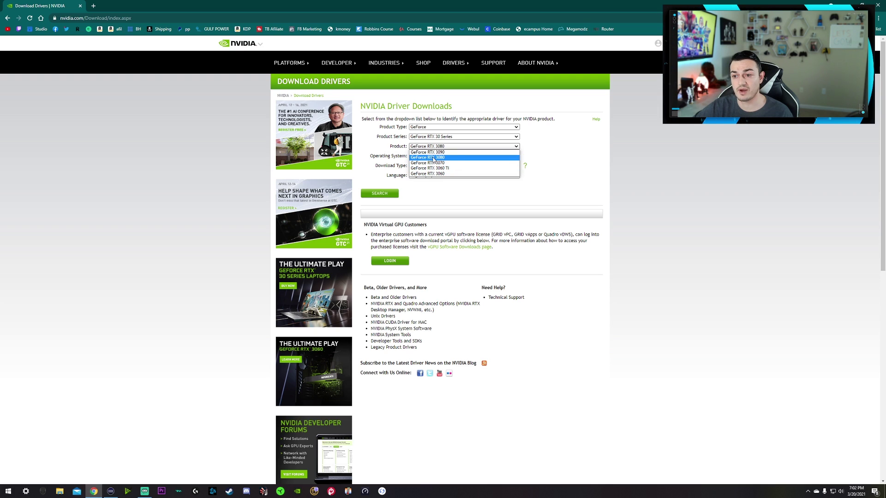
pyautogui.click(424, 158)
# Choose Windows 10 64-bit, Game Ready Driver (GRD) and English (US) for the download.
pyautogui.click(419, 156)
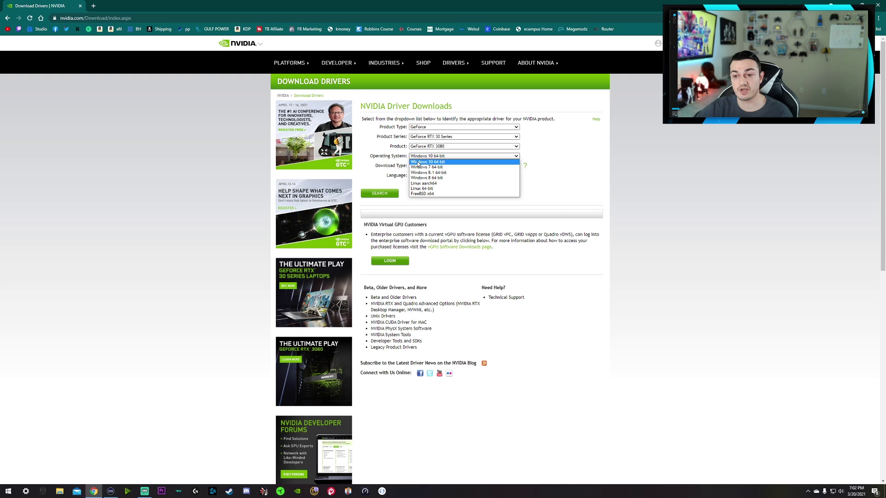
pyautogui.click(419, 162)
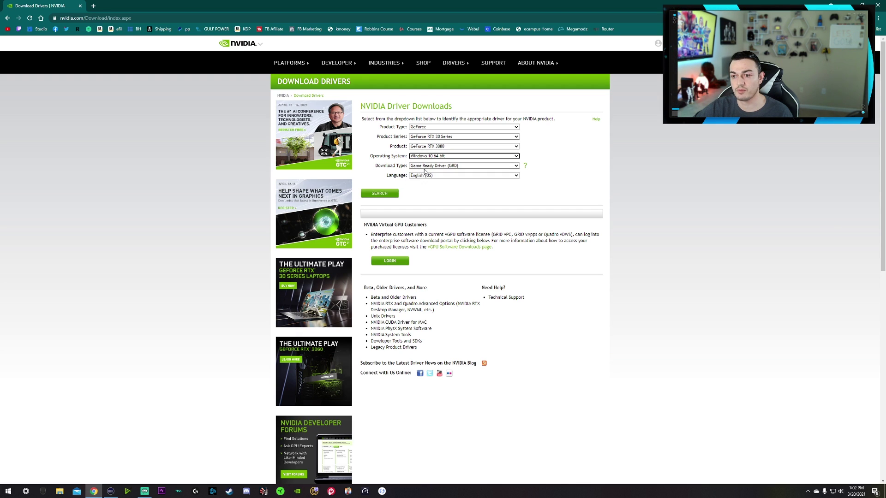
pyautogui.click(425, 168)
pyautogui.click(425, 169)
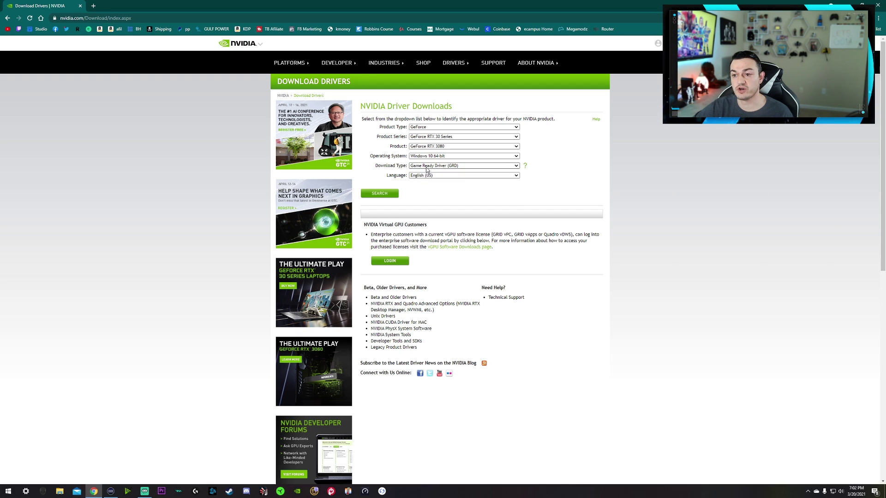
pyautogui.click(422, 176)
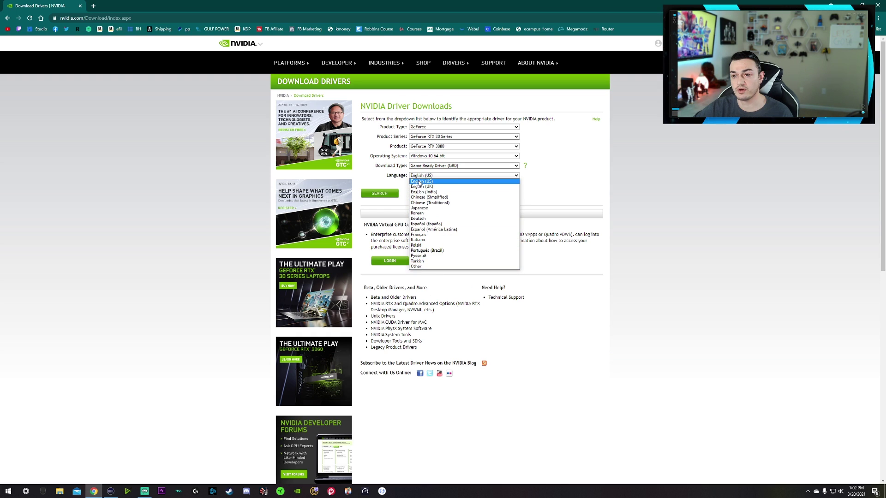
pyautogui.click(420, 181)
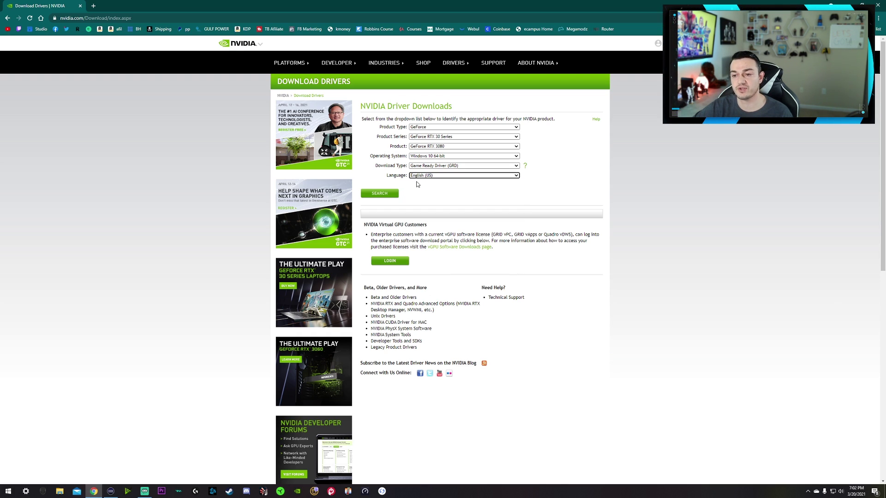
# Search, check the 631.03 MB file size, and download Game Ready Driver 461.92.
pyautogui.click(381, 194)
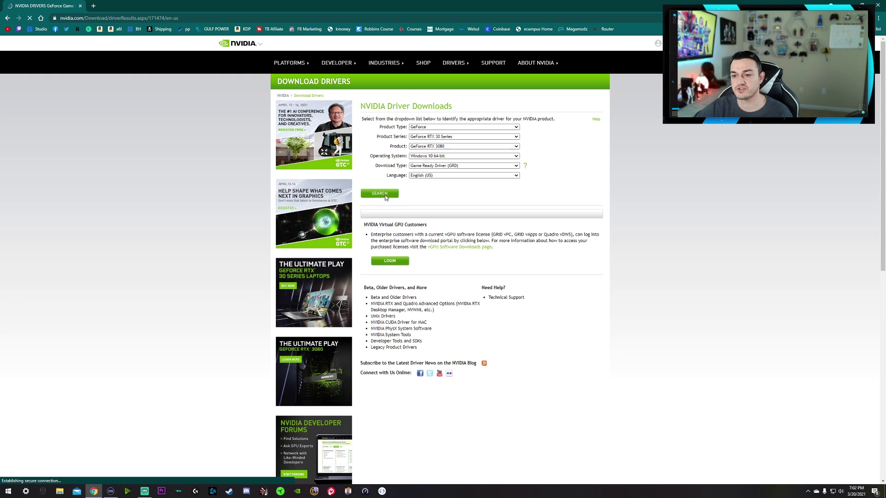
pyautogui.scroll(-3, 395, 217)
pyautogui.scroll(3, 396, 217)
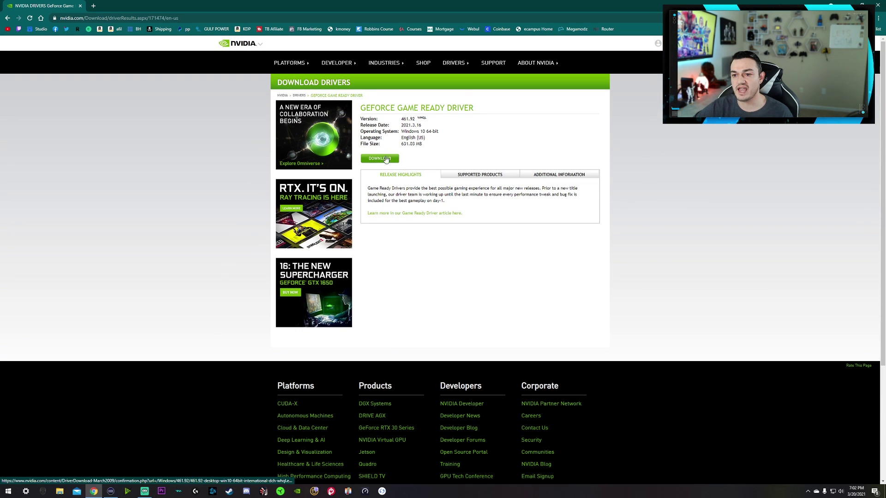
pyautogui.moveTo(401, 145); pyautogui.dragTo(421, 147)
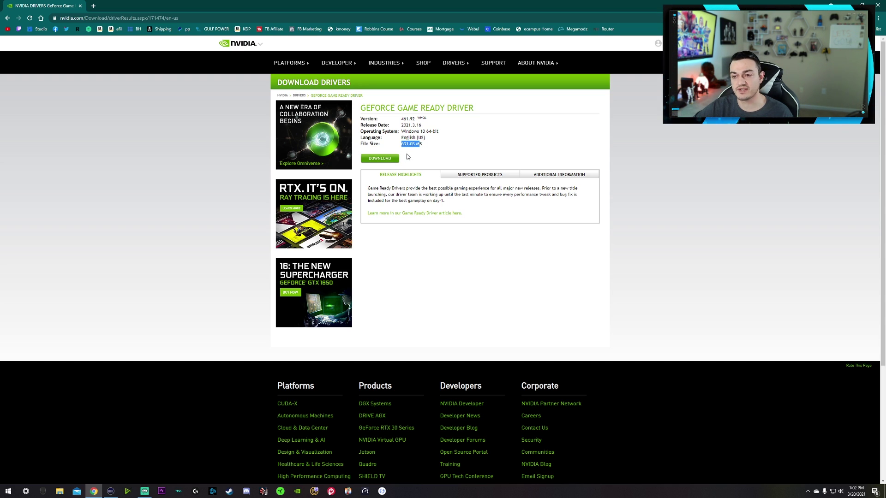
pyautogui.moveTo(400, 144); pyautogui.dragTo(429, 146)
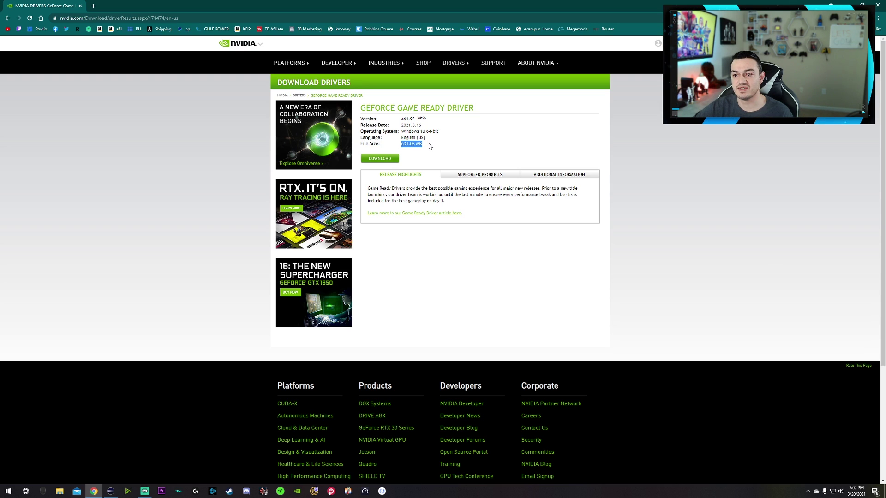
pyautogui.click(380, 159)
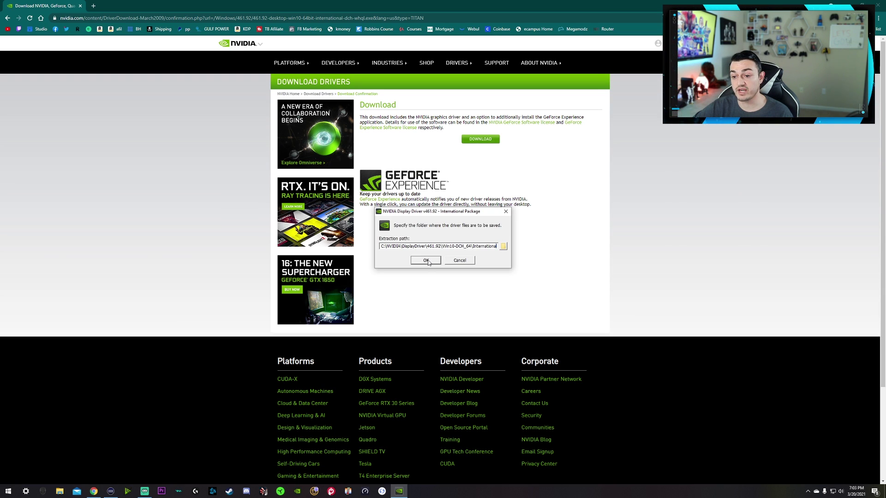
# Extract to the default folder, keep driver plus GeForce Experience, and accept the licence.
pyautogui.click(427, 261)
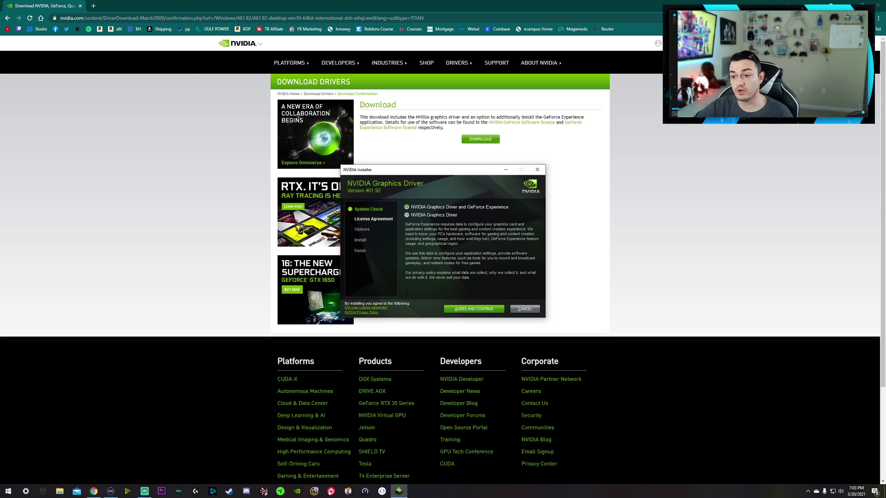
pyautogui.click(416, 216)
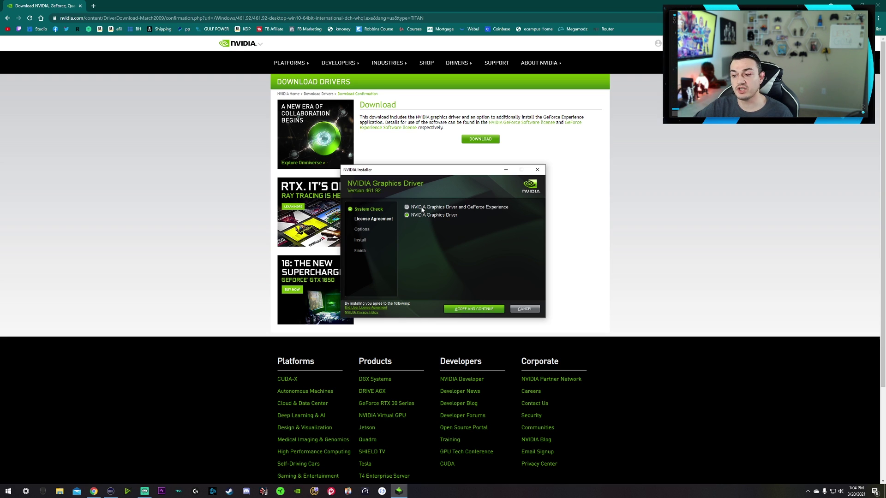
pyautogui.click(421, 209)
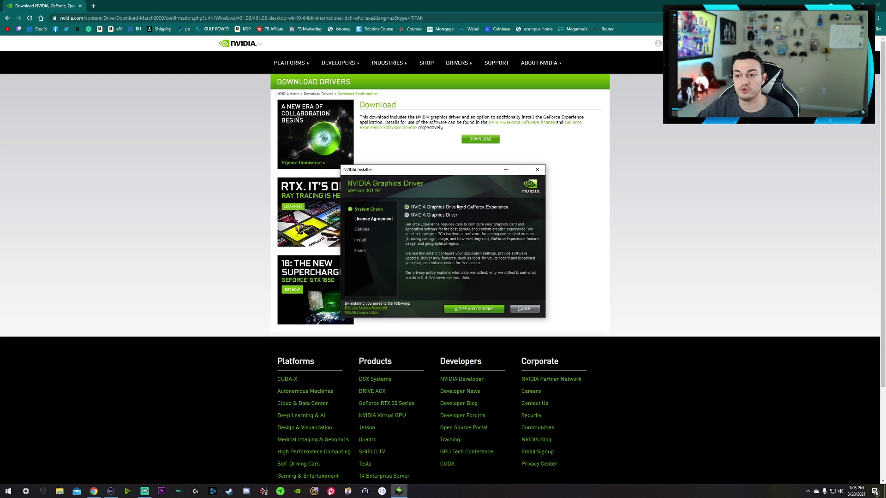
pyautogui.click(159, 144)
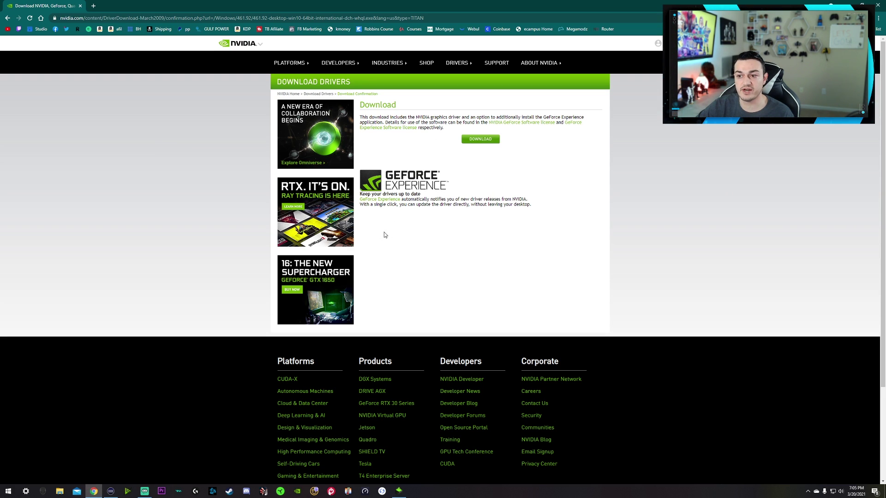
pyautogui.click(398, 492)
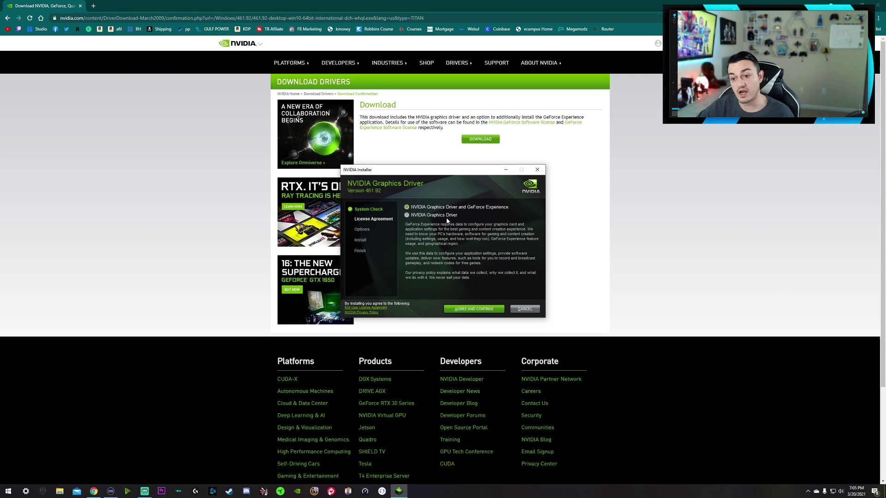
pyautogui.press('Return')
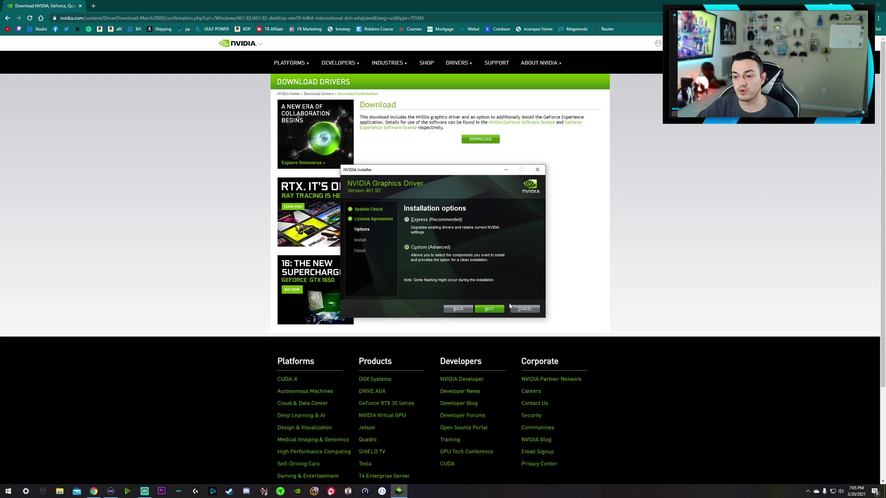
# Pick Custom install with clean installation ticked, then cancel and close the installer.
pyautogui.click(494, 309)
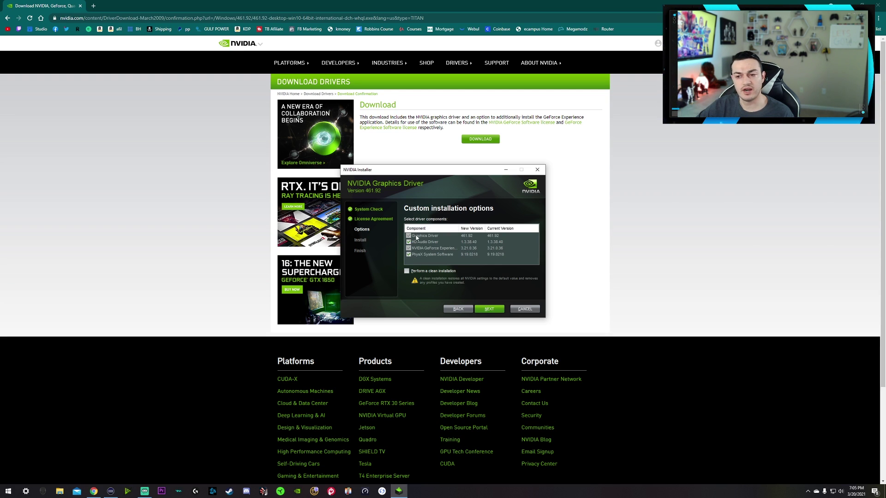
pyautogui.click(407, 272)
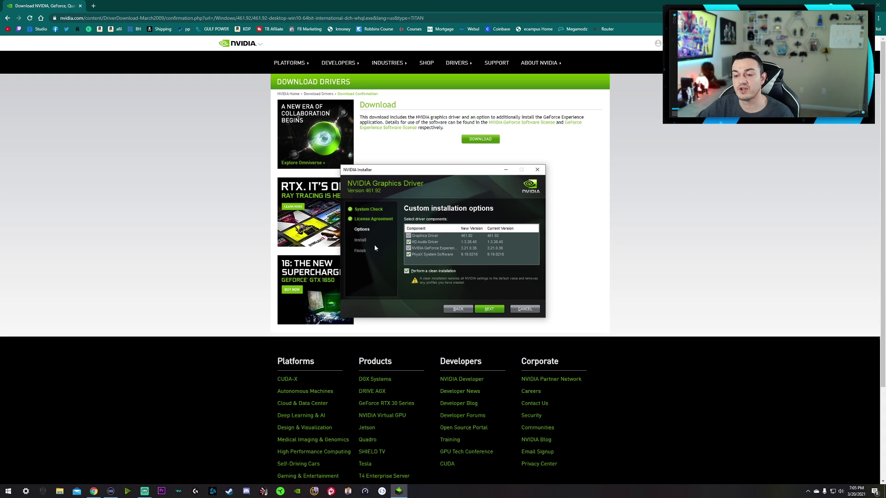
pyautogui.click(529, 311)
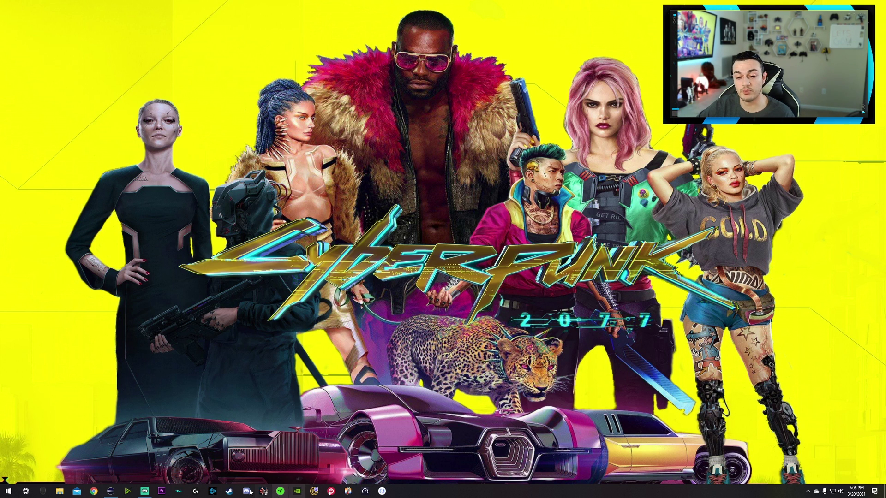
pyautogui.click(298, 491)
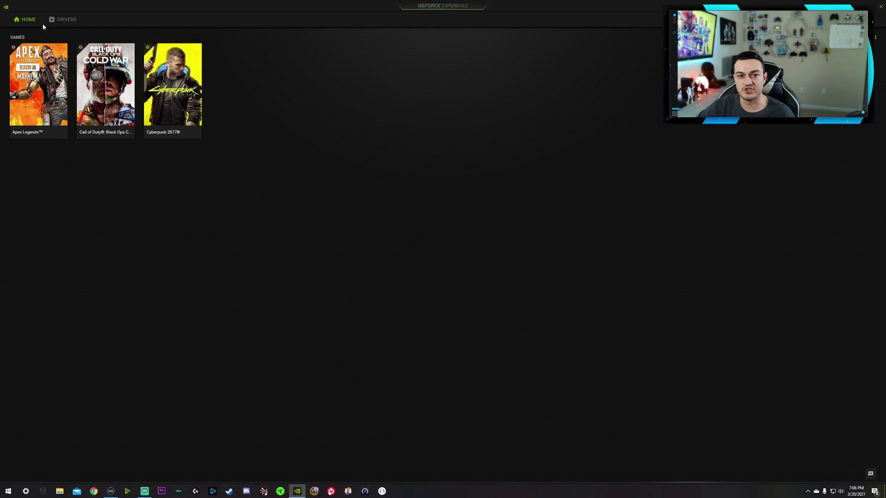
pyautogui.click(60, 21)
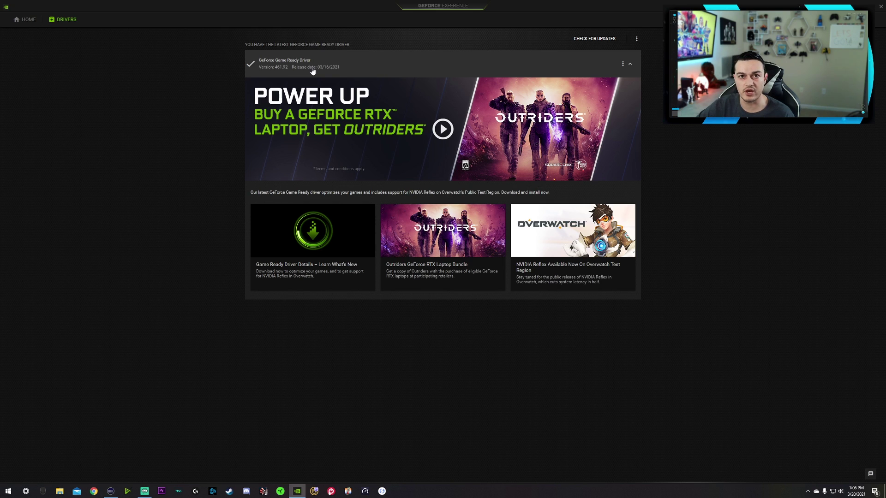
pyautogui.click(599, 39)
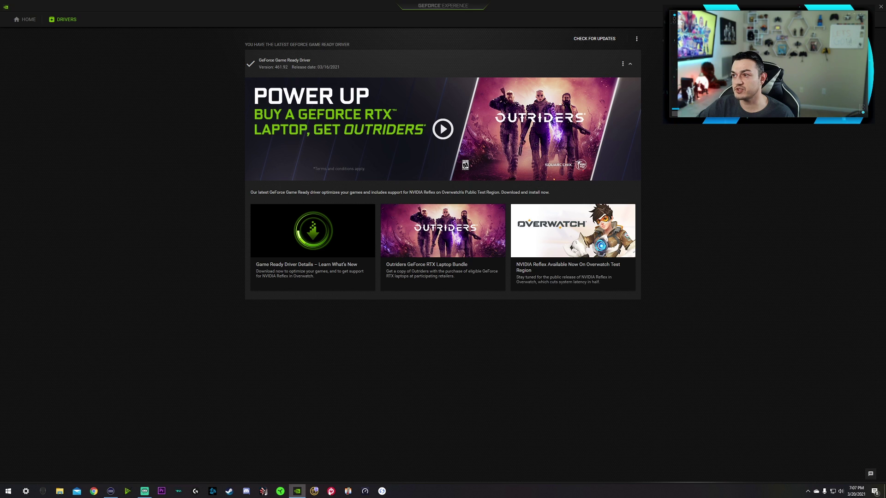
pyautogui.hotkey('alt', 'z')
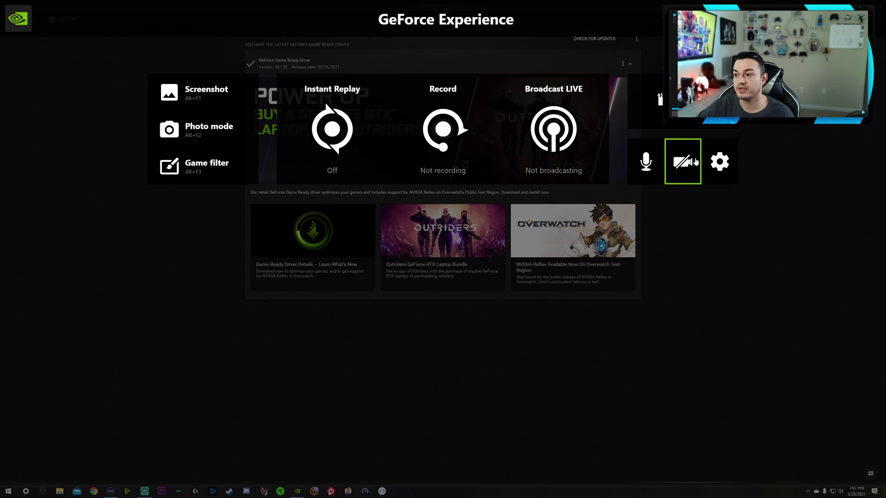
pyautogui.click(718, 161)
pyautogui.scroll(-2, 378, 268)
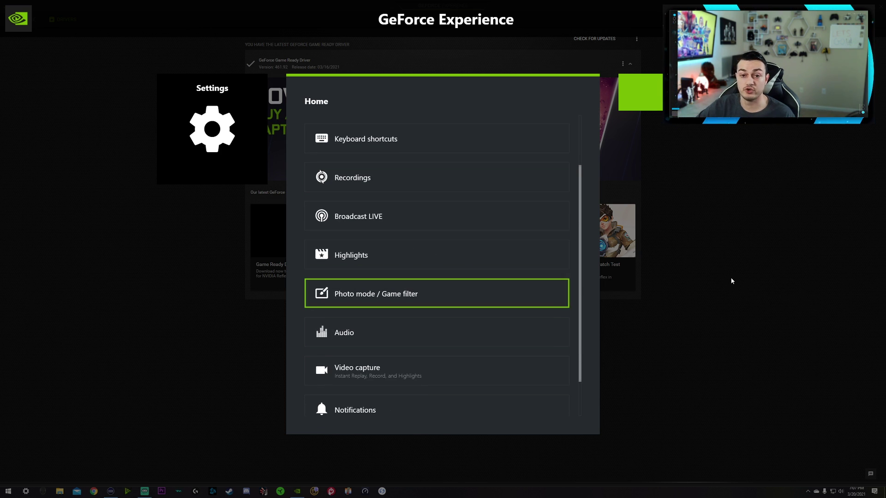
pyautogui.hotkey('alt', 'z')
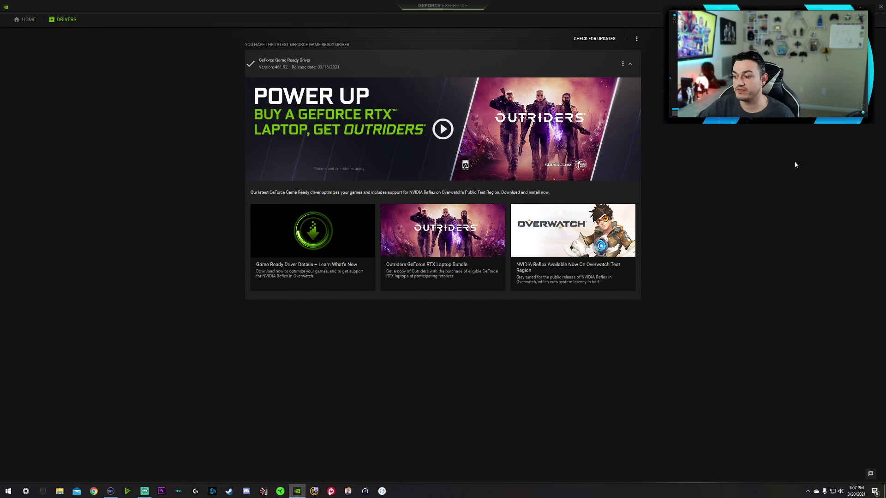
pyautogui.click(881, 6)
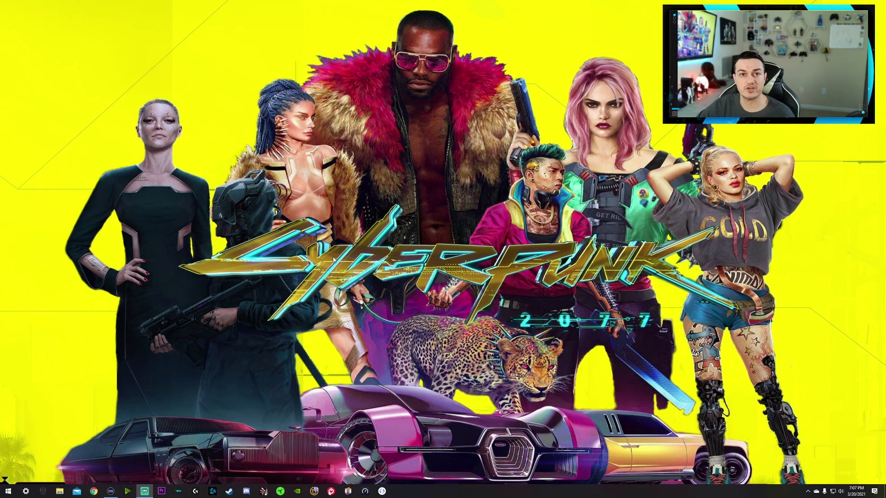
# Launch NVIDIA Control Panel from the desktop and review video image settings across SONY TV, ONA18HO015 and GN32DB.
pyautogui.rightClick(323, 255)
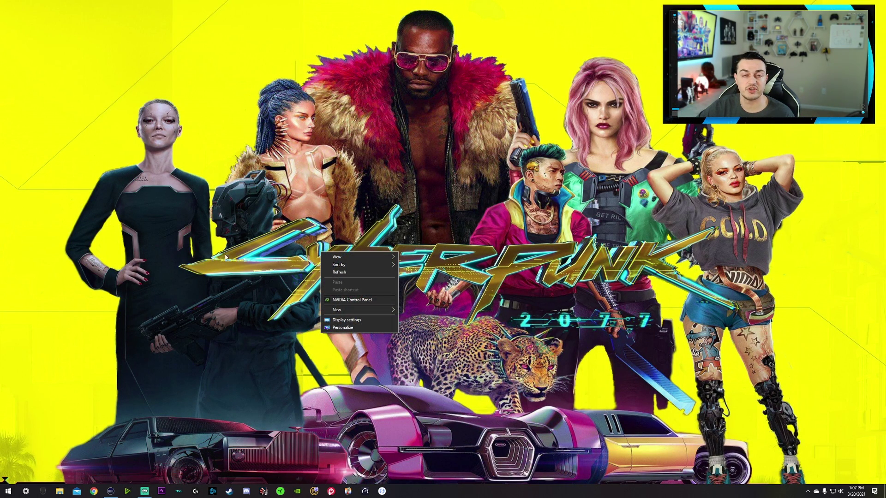
pyautogui.click(350, 301)
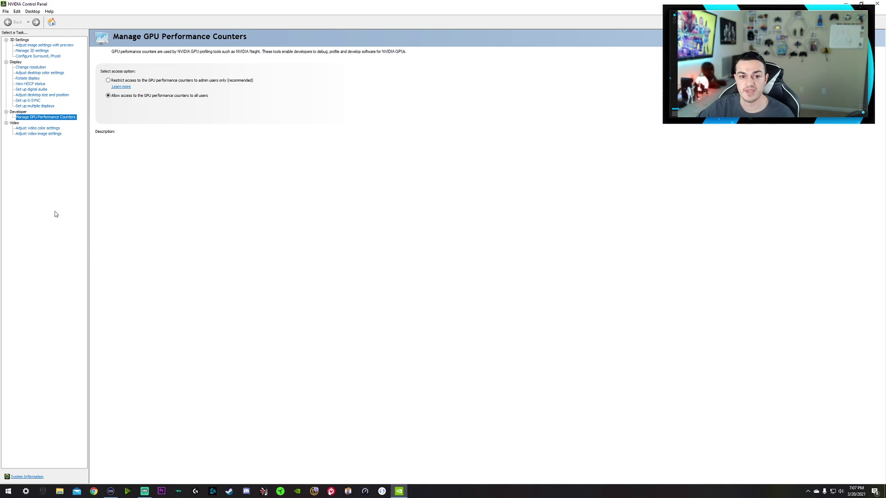
pyautogui.click(45, 135)
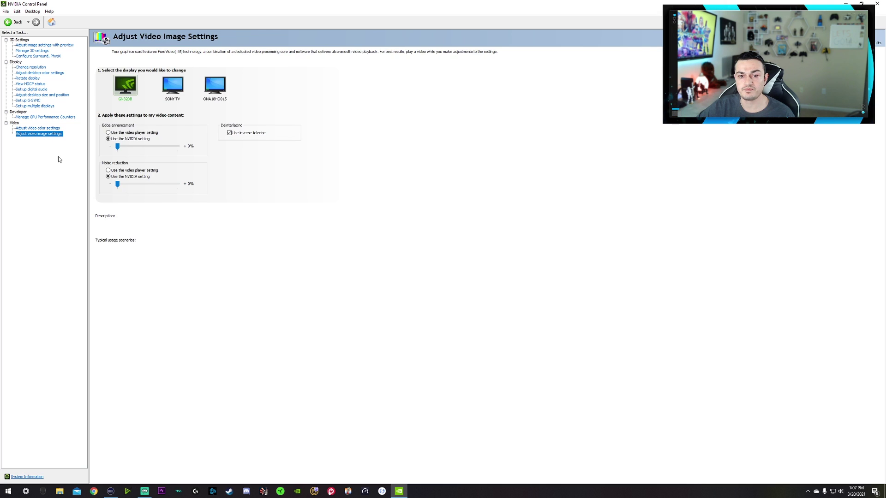
pyautogui.click(169, 86)
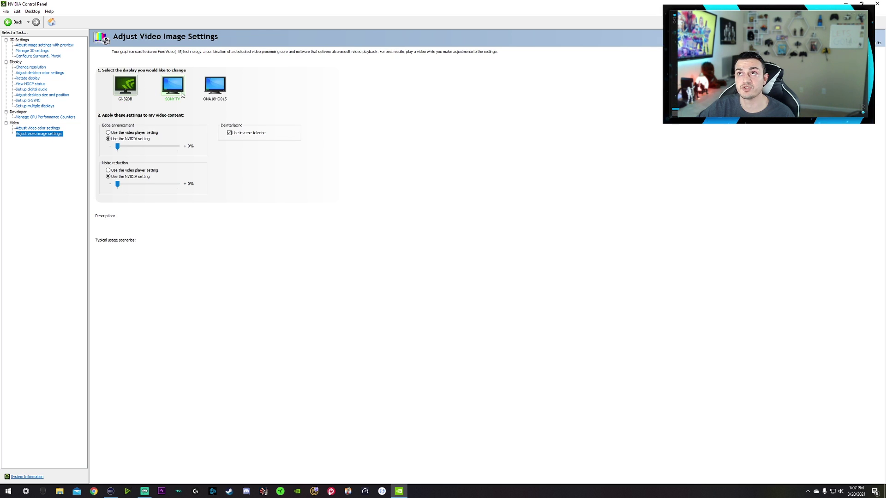
pyautogui.click(219, 88)
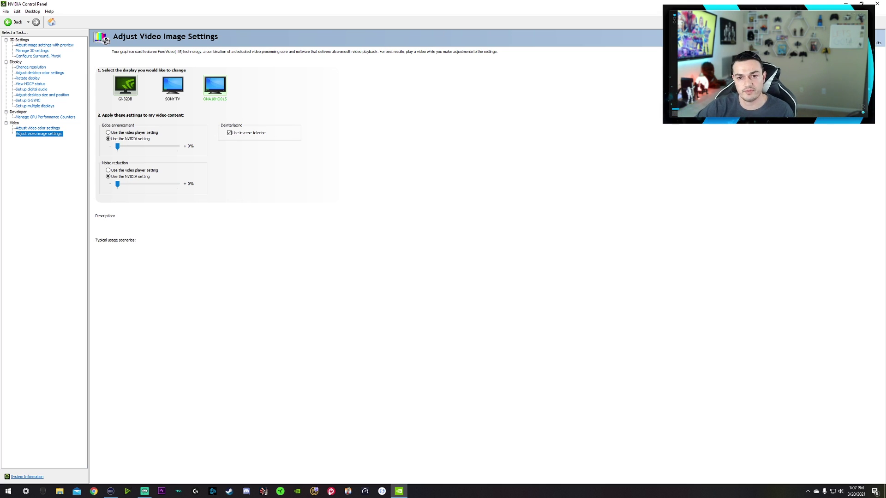
pyautogui.moveTo(124, 134)
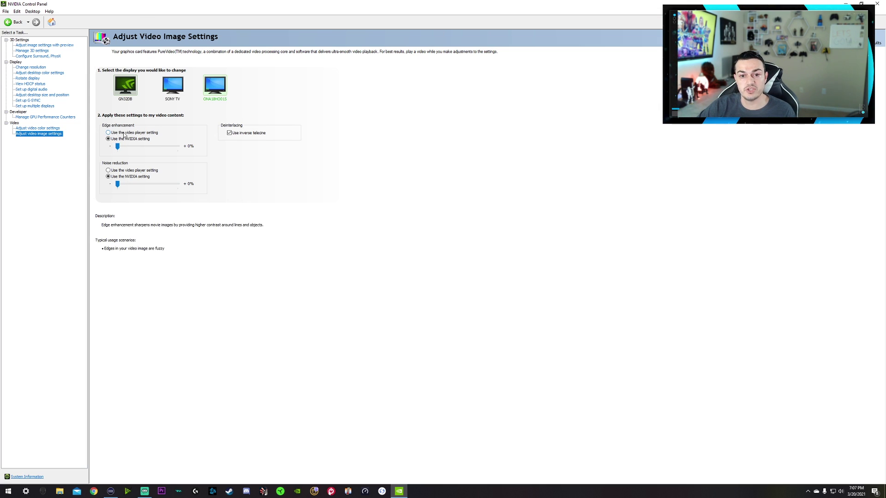
pyautogui.moveTo(122, 171)
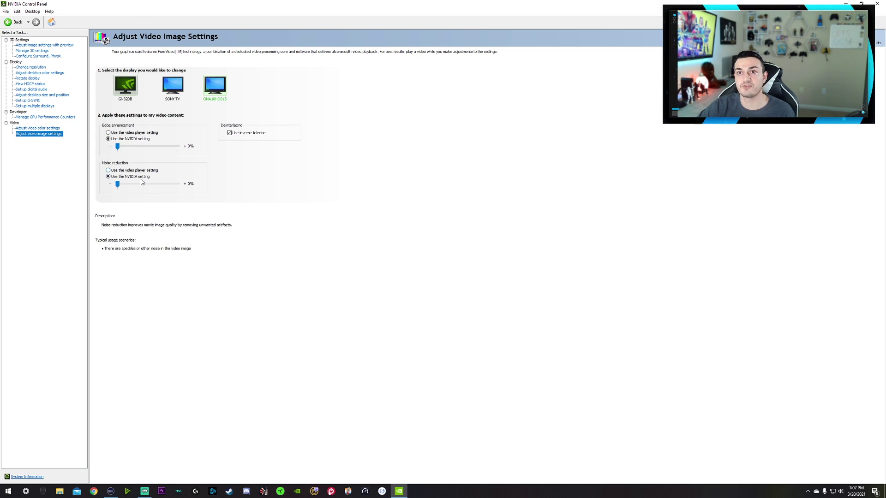
pyautogui.click(176, 91)
pyautogui.click(127, 95)
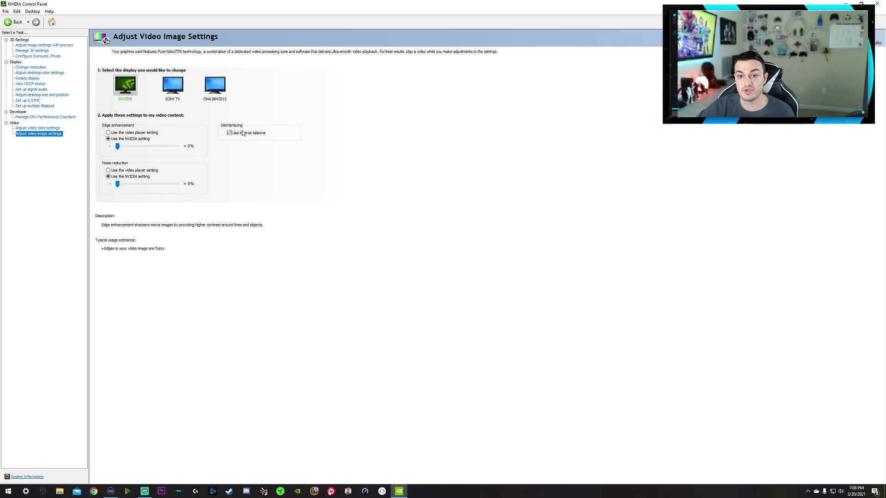
# For GN32DB, use NVIDIA video colour settings with dynamic range Full (0-255) and apply.
pyautogui.moveTo(239, 137)
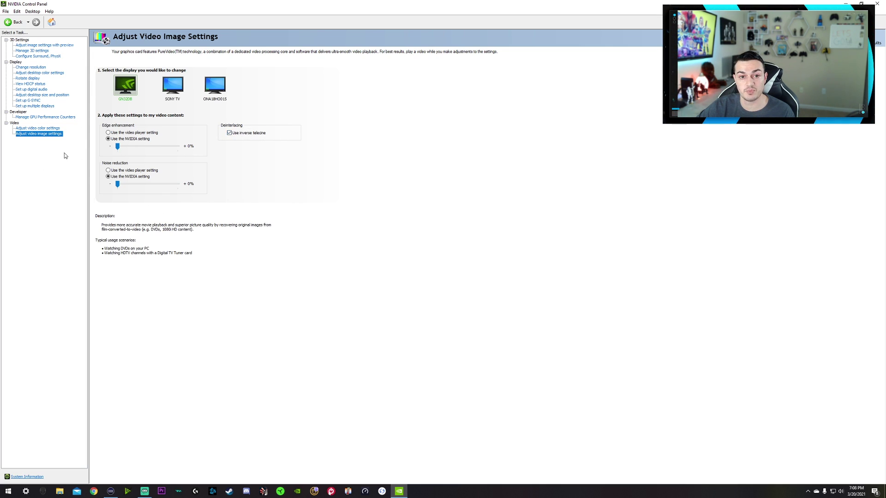
pyautogui.click(54, 129)
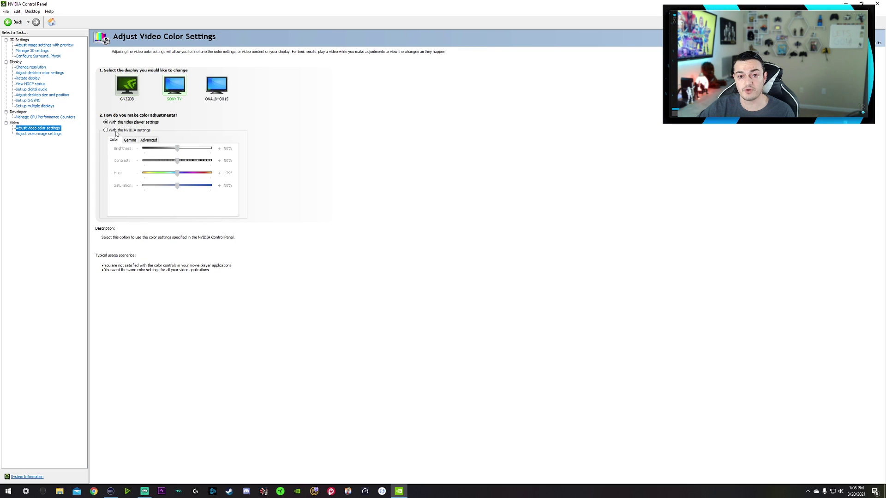
pyautogui.click(118, 130)
pyautogui.click(223, 83)
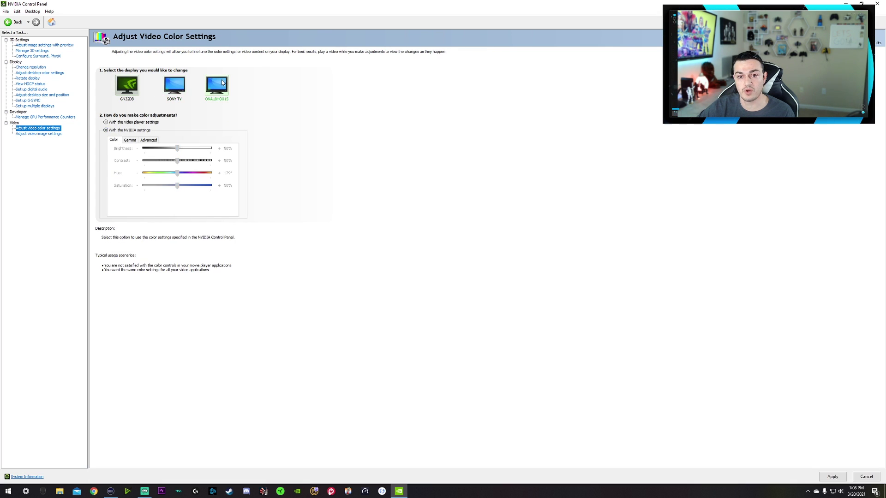
pyautogui.click(134, 123)
pyautogui.click(148, 140)
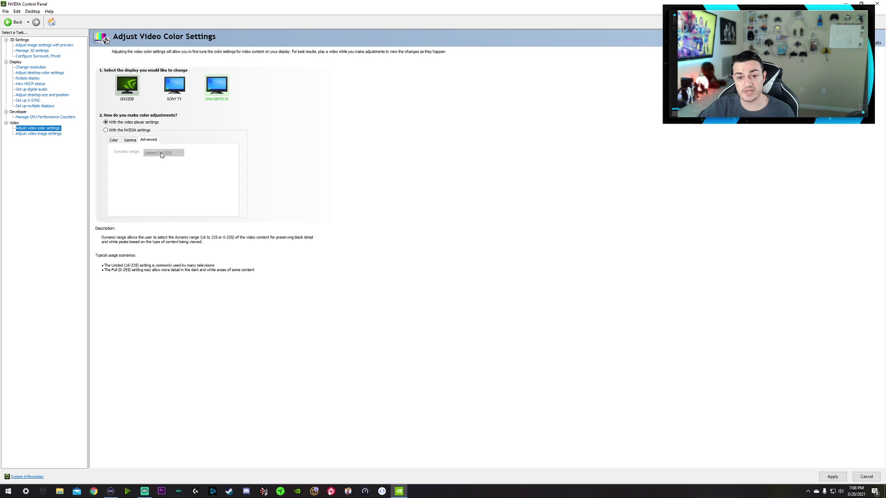
pyautogui.click(174, 86)
pyautogui.click(164, 154)
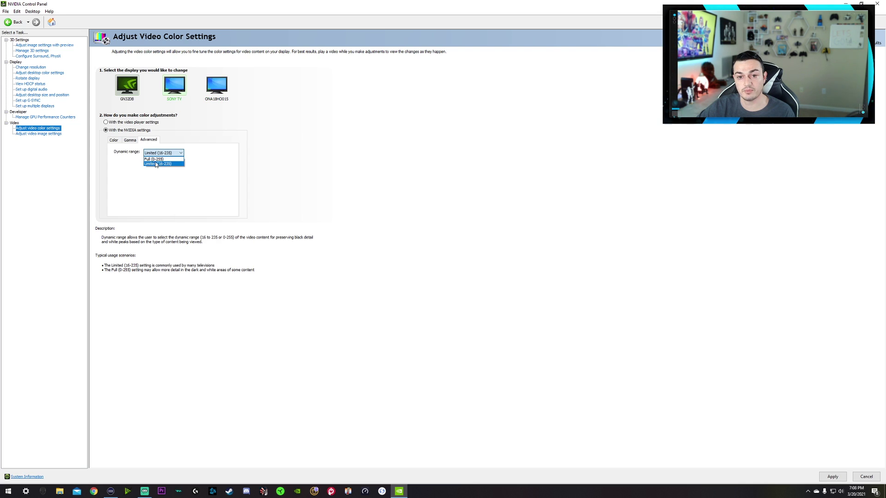
pyautogui.click(155, 159)
pyautogui.click(131, 92)
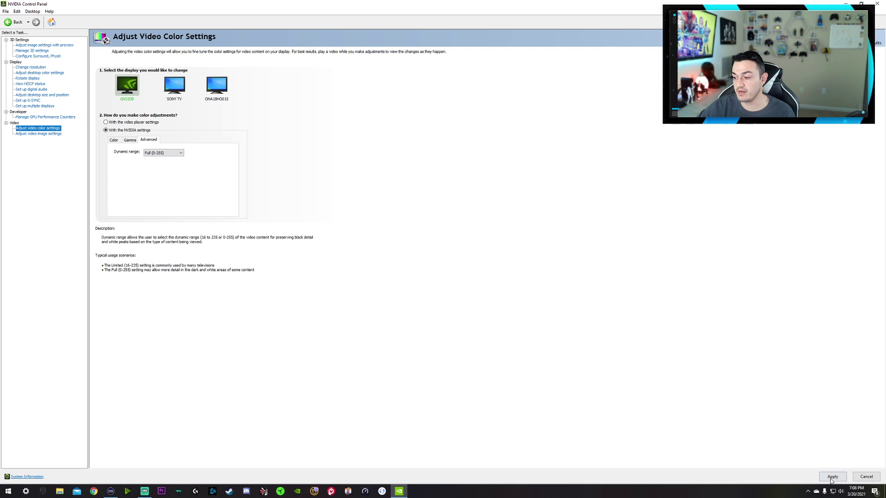
pyautogui.click(829, 478)
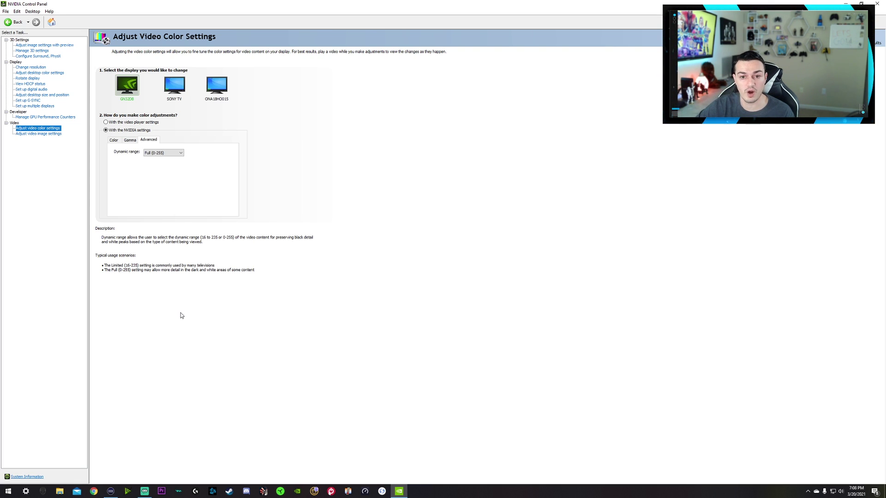
pyautogui.click(114, 140)
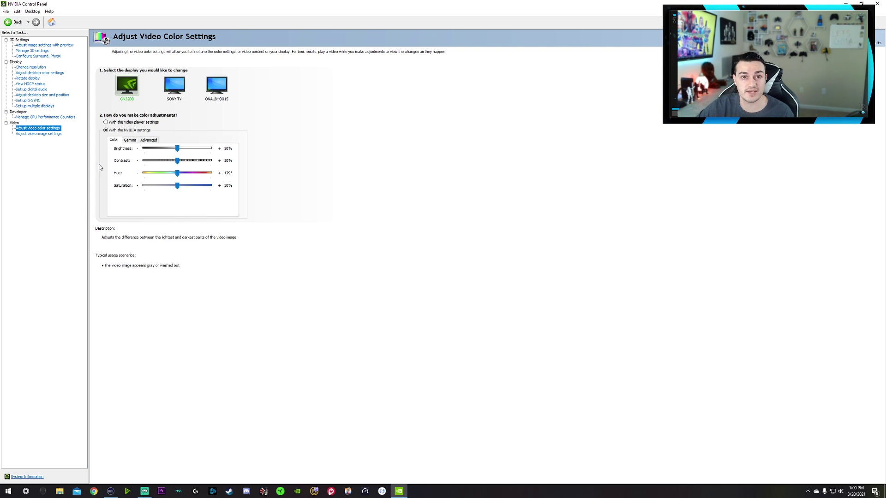
# On Manage GPU Performance Counters, choose 'Allow access to the GPU performance counters to all users'.
pyautogui.click(35, 117)
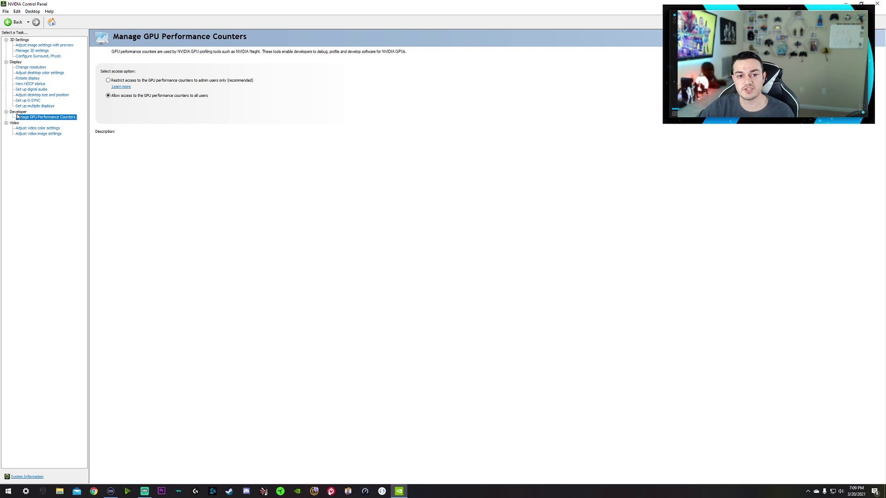
pyautogui.click(32, 11)
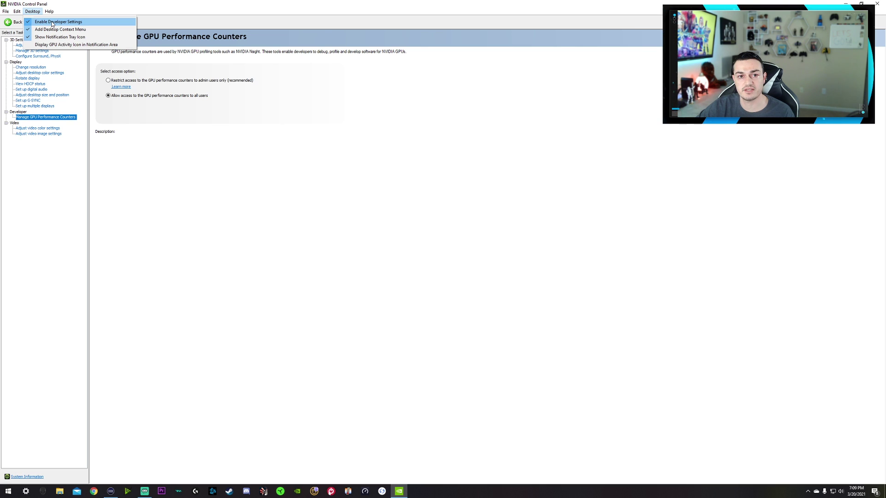
pyautogui.click(208, 14)
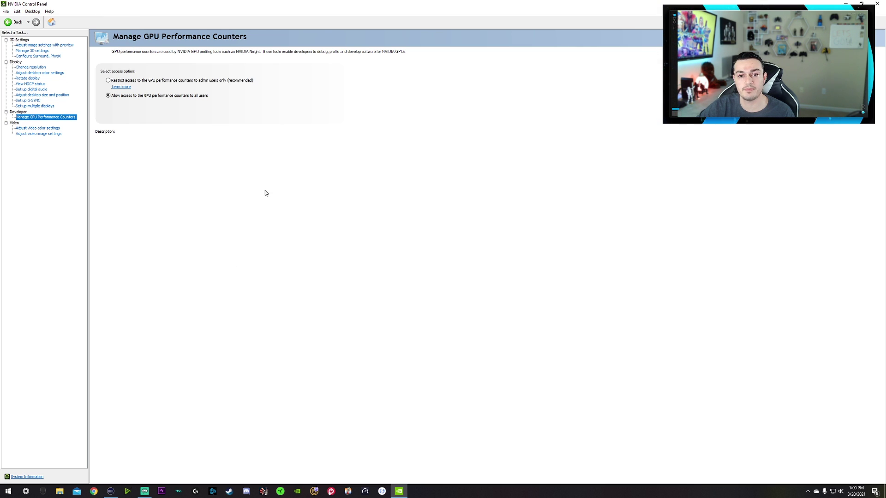
pyautogui.moveTo(132, 98)
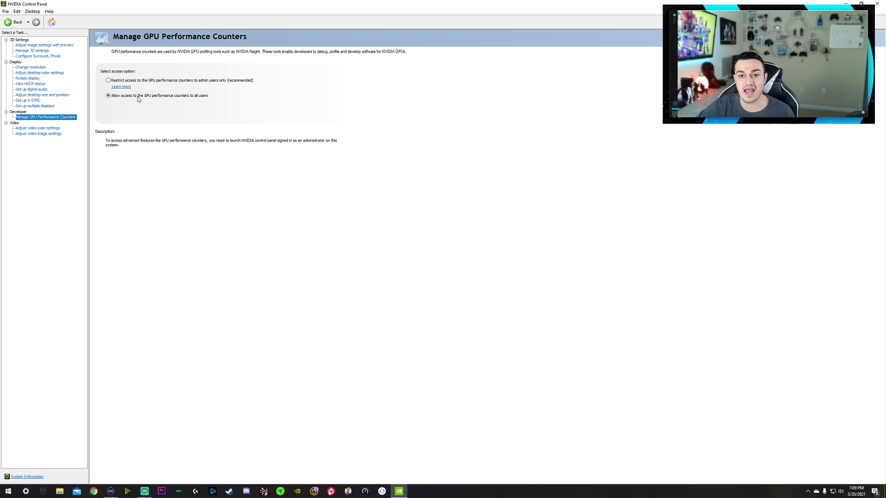
pyautogui.click(177, 97)
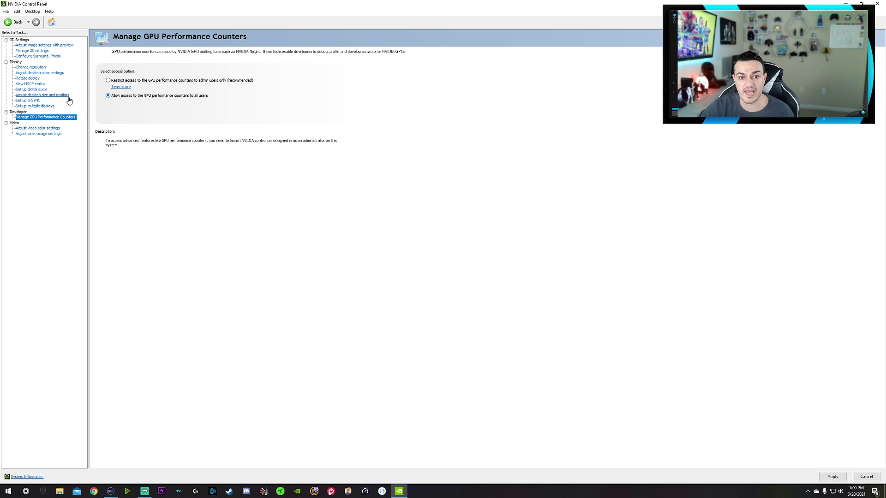
# Re-maximize the control panel window and open Set up G-SYNC for the ONA18HO015 display.
pyautogui.click(28, 106)
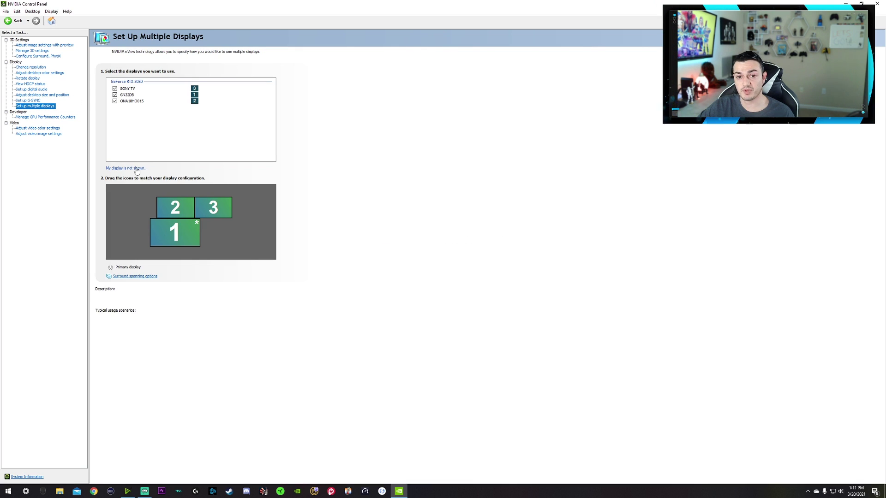
pyautogui.moveTo(283, 9); pyautogui.dragTo(633, 154)
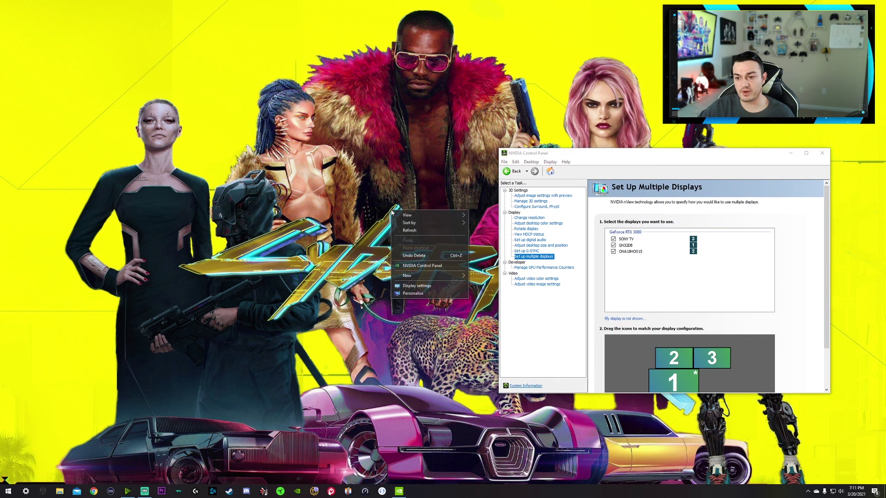
pyautogui.click(594, 154)
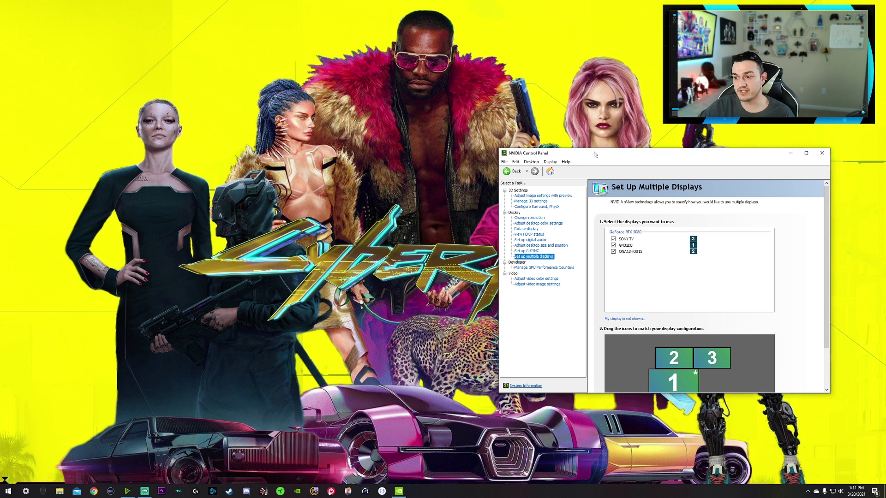
pyautogui.doubleClick(595, 155)
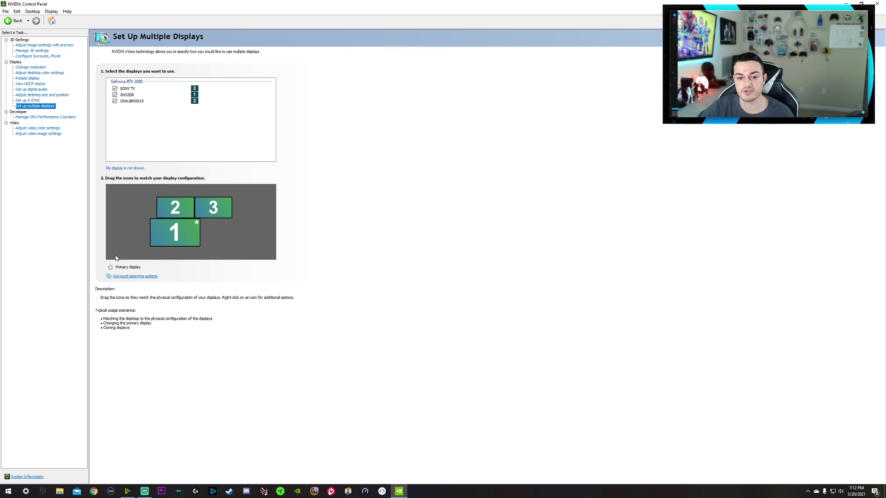
pyautogui.click(132, 100)
pyautogui.click(24, 101)
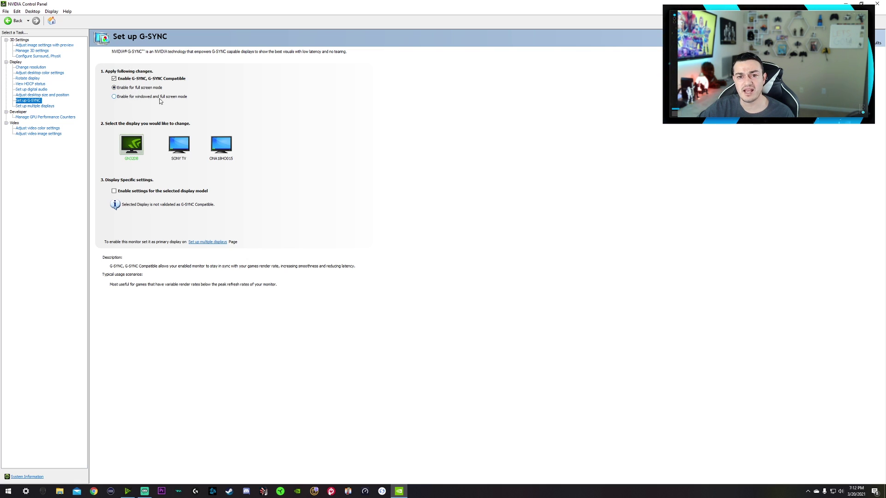
# Try Aspect ratio scaling, keep scaling performed on Display, then return to No scaling.
pyautogui.click(40, 96)
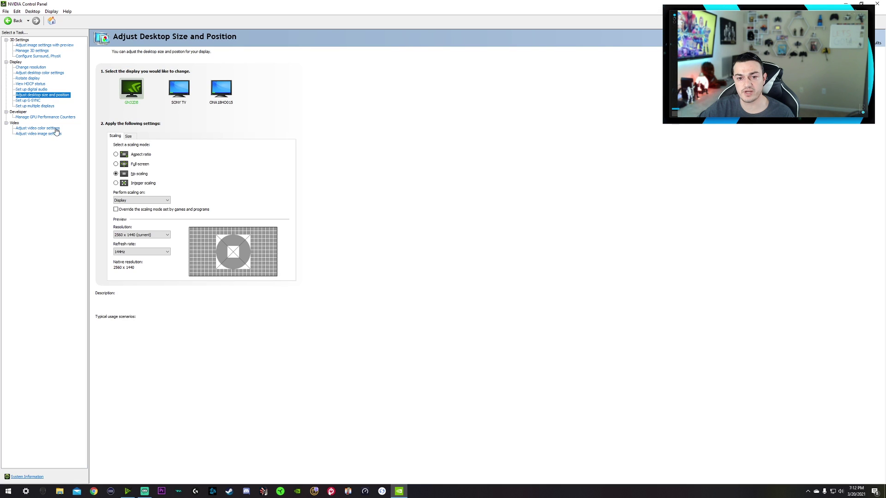
pyautogui.moveTo(138, 177)
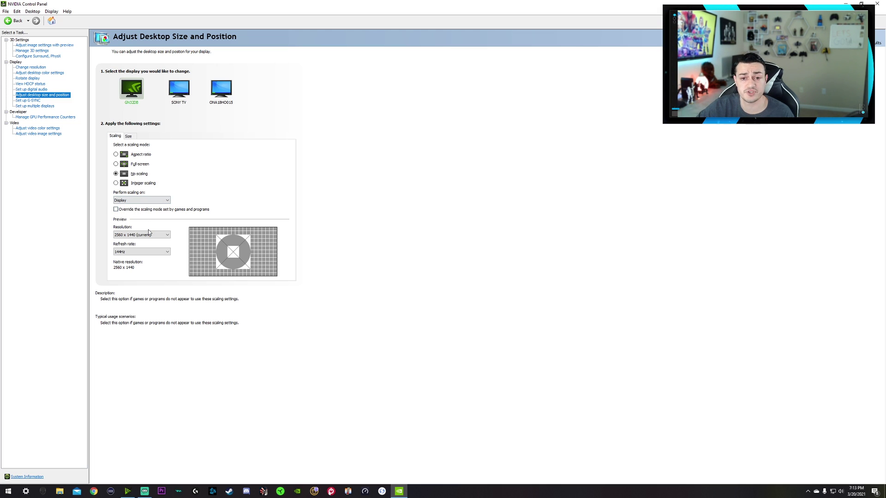
pyautogui.click(116, 155)
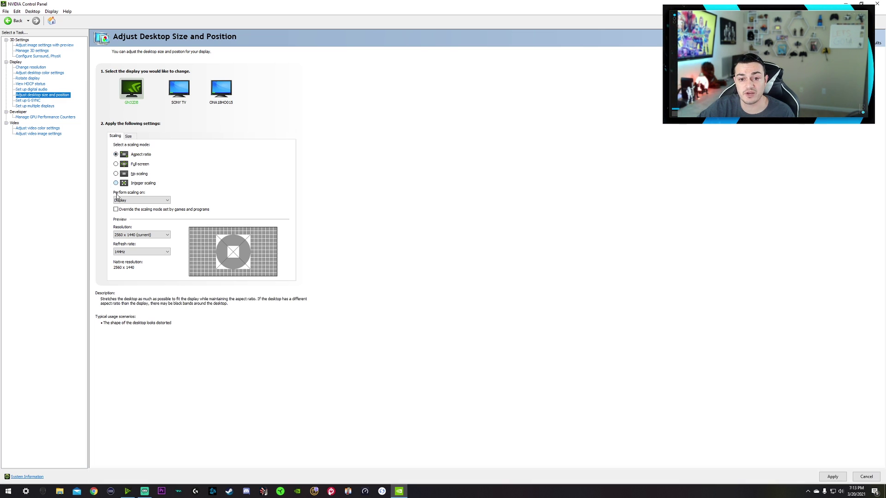
pyautogui.click(121, 200)
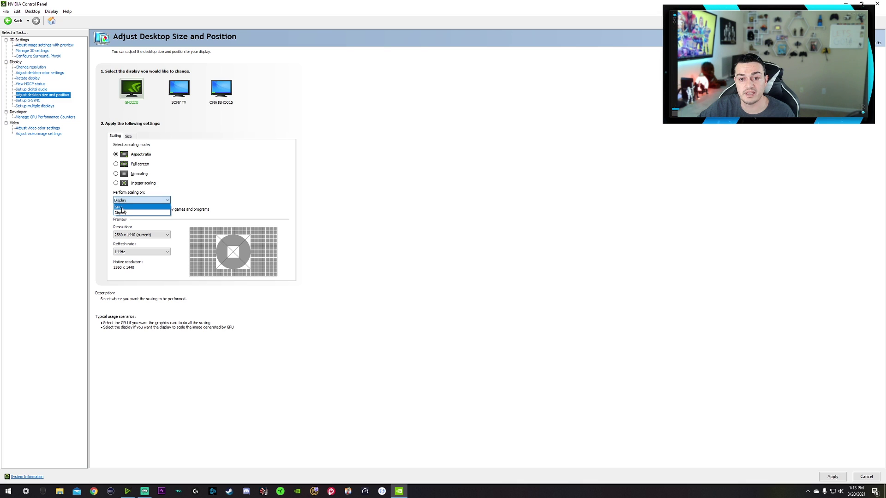
pyautogui.click(79, 209)
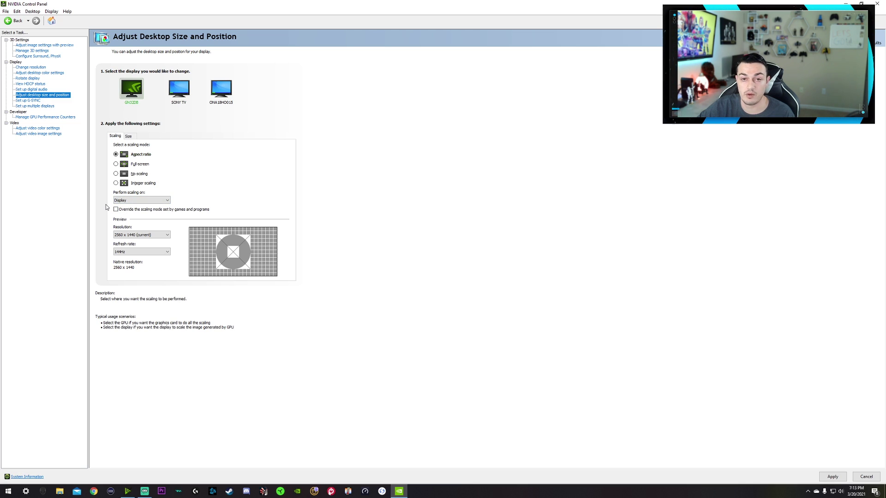
pyautogui.click(116, 174)
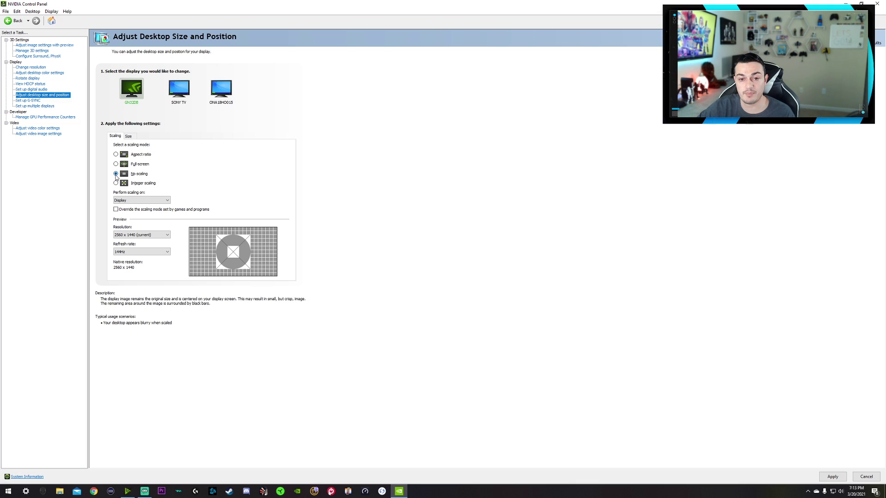
# Step through digital audio and HDCP status to Rotate display, with GN32DB in Landscape.
pyautogui.click(31, 90)
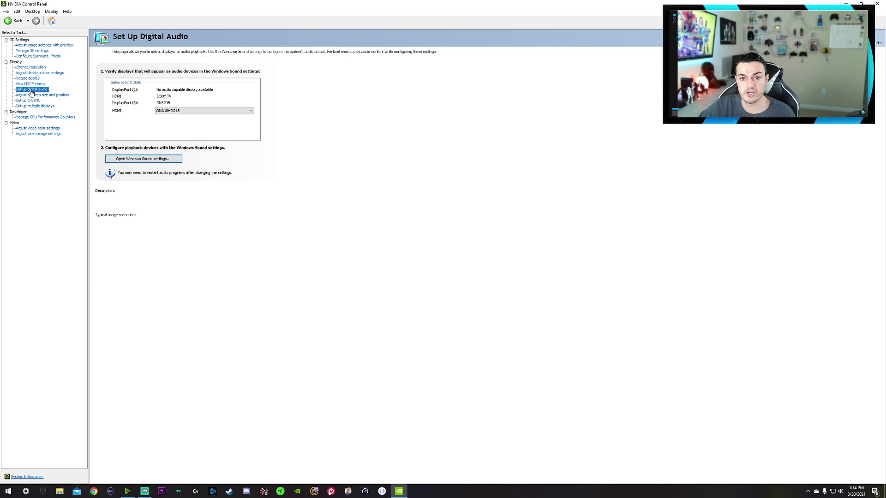
pyautogui.click(27, 84)
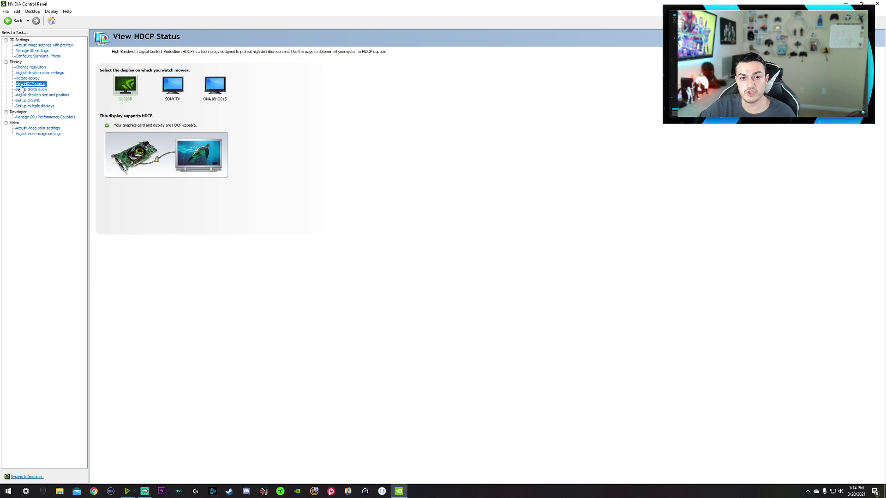
pyautogui.click(26, 80)
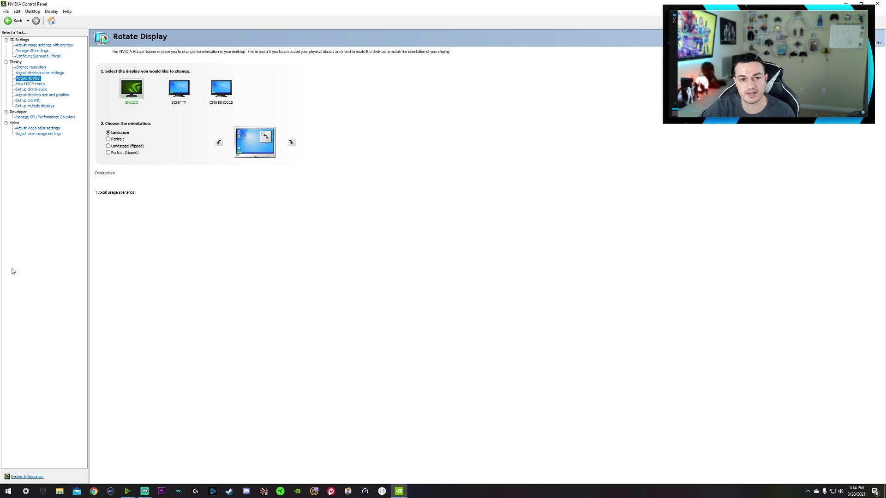
# In desktop color settings, keep All channels and set Digital vibrance to 60%.
pyautogui.click(28, 73)
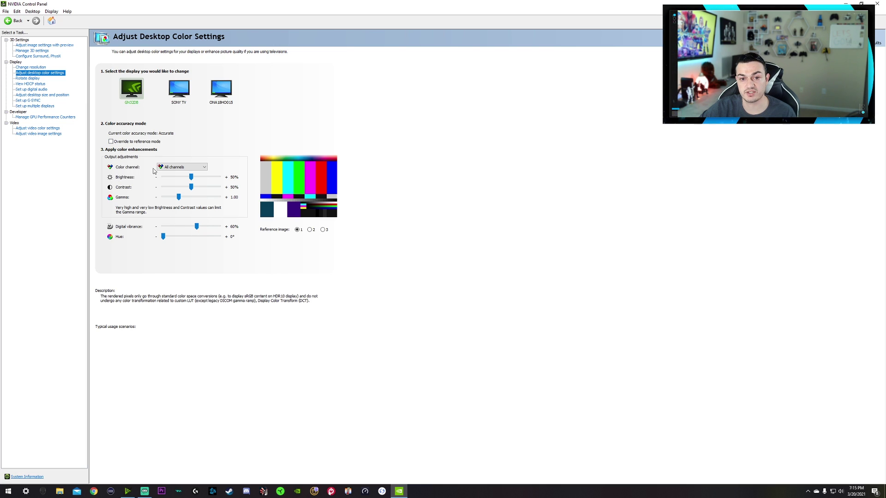
pyautogui.click(193, 167)
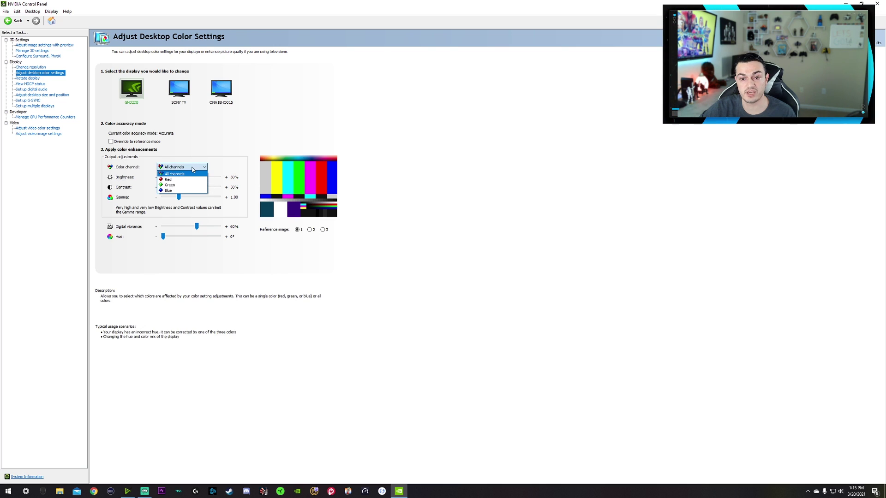
pyautogui.click(226, 162)
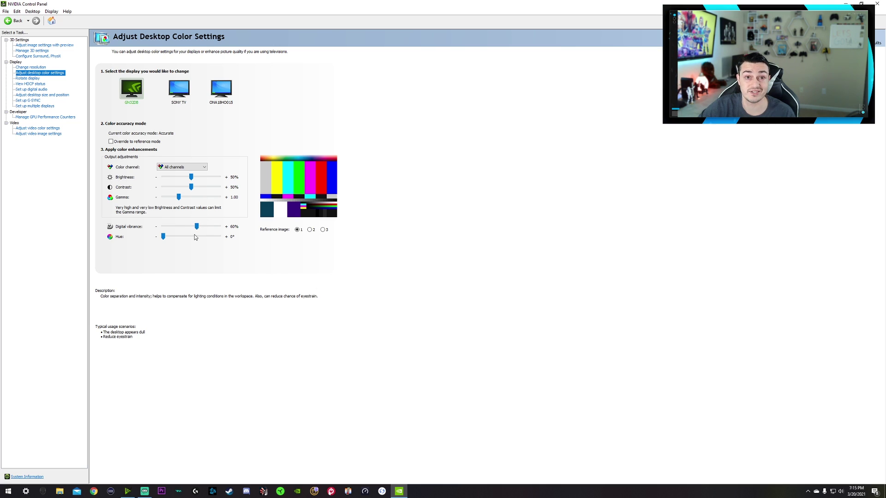
pyautogui.moveTo(196, 230); pyautogui.dragTo(123, 237)
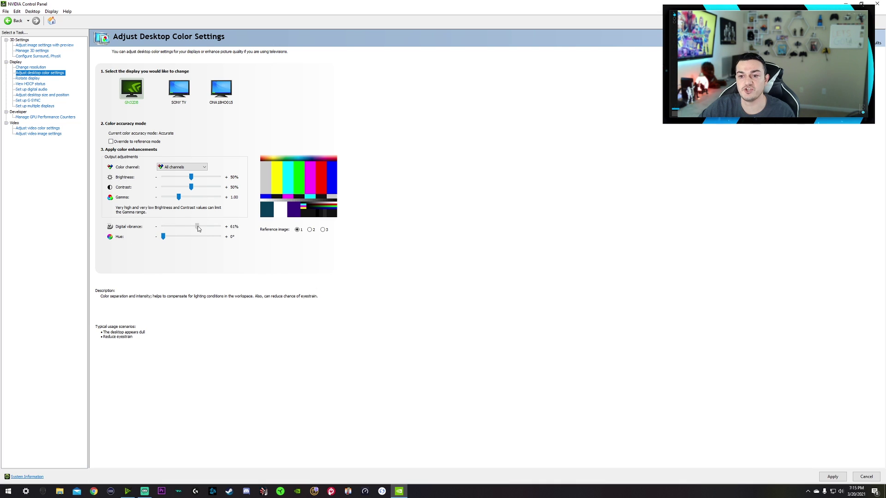
pyautogui.click(197, 227)
pyautogui.moveTo(196, 227); pyautogui.dragTo(197, 228)
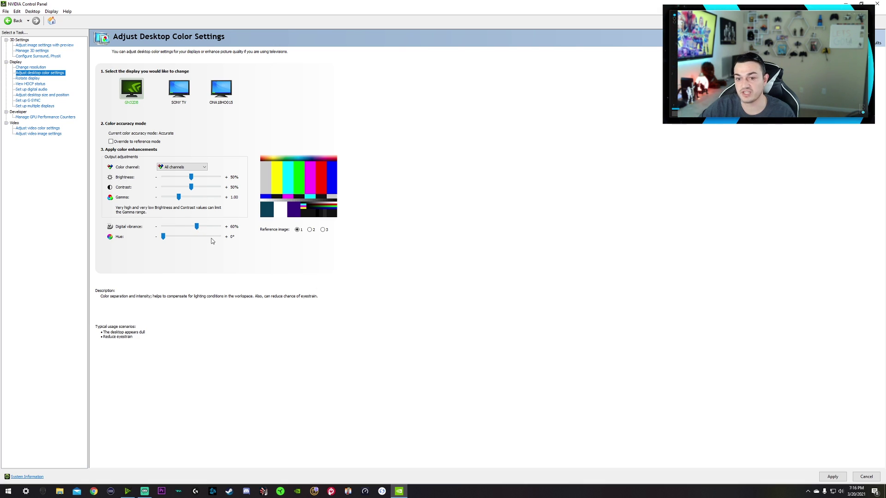
# Review the SONY TV and ONA18HO015 displays, then apply the color settings on GN32DB.
pyautogui.click(171, 93)
pyautogui.click(212, 91)
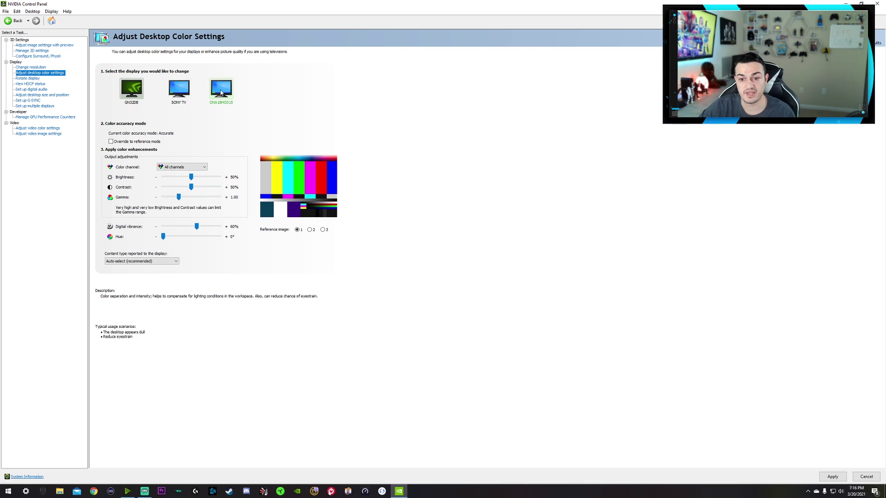
pyautogui.click(135, 96)
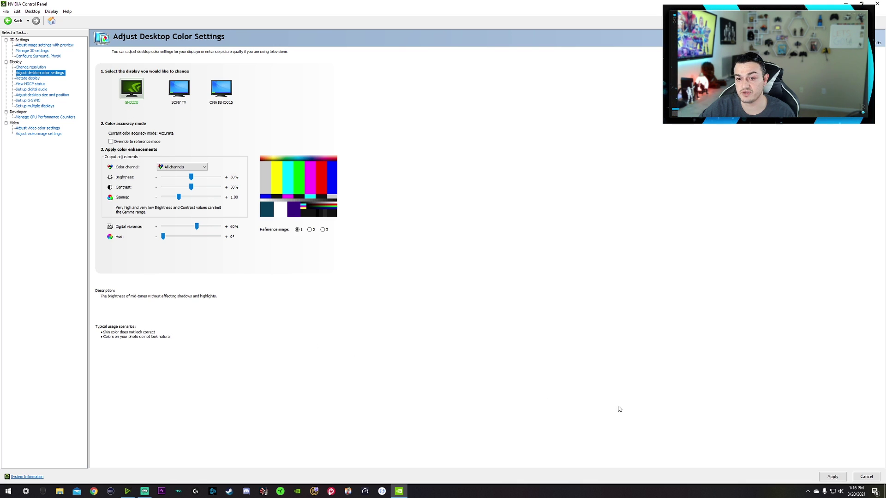
pyautogui.click(832, 477)
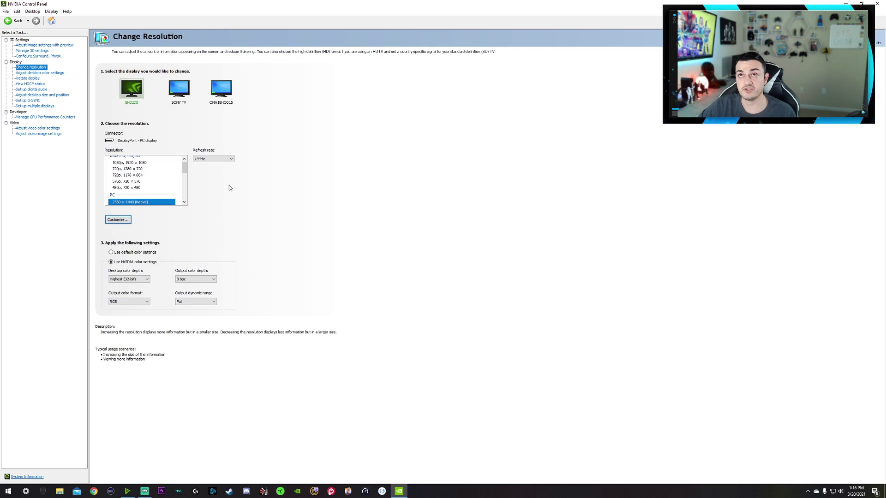
# Confirm the 144Hz refresh rate and review the SONY TV and ONA18HO015 display resolution settings.
pyautogui.click(203, 159)
pyautogui.click(209, 165)
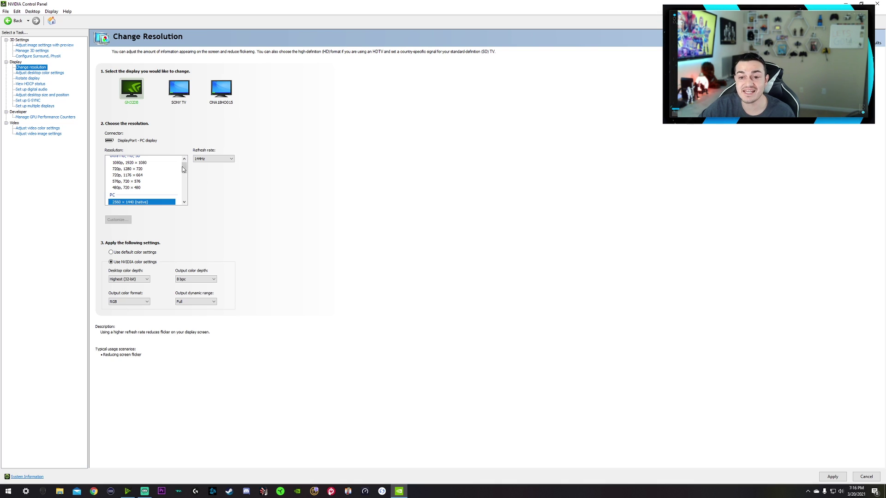
pyautogui.click(213, 159)
pyautogui.click(310, 168)
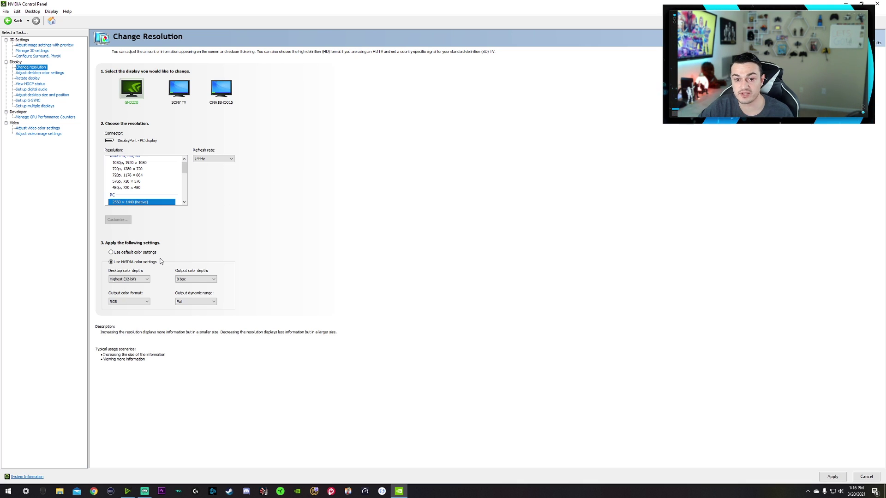
pyautogui.scroll(3, 182, 171)
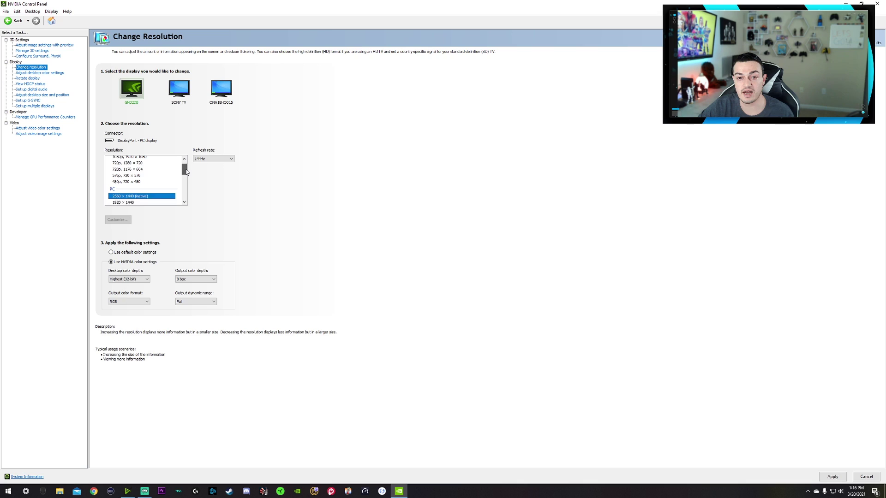
pyautogui.click(176, 92)
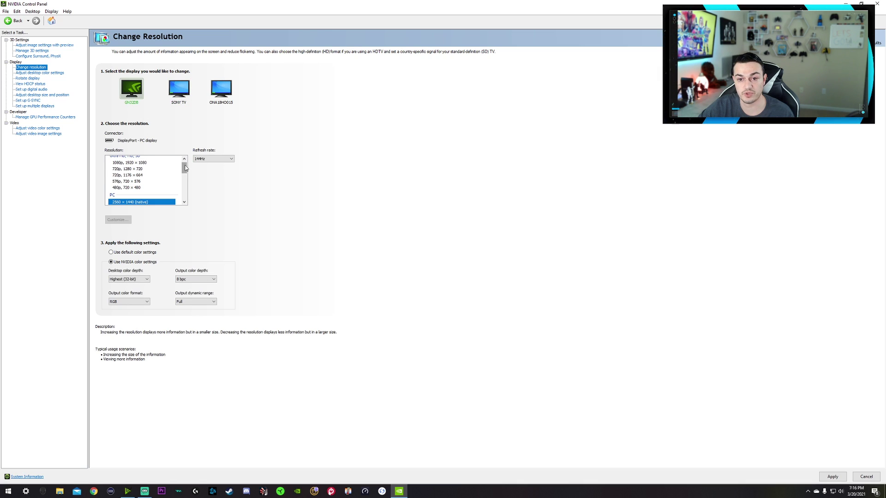
pyautogui.click(209, 90)
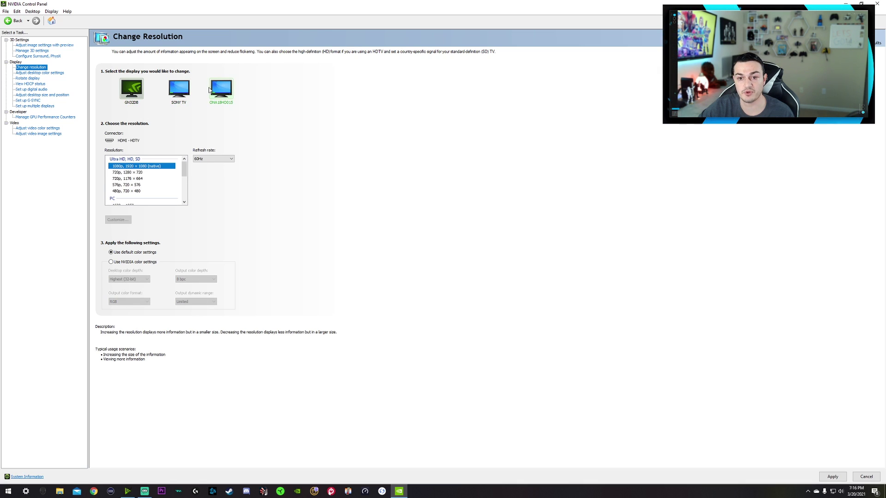
pyautogui.click(132, 87)
# Keep GN32DB at 144Hz with Highest (32-bit) color depth, then go to Configure Surround, PhysX.
pyautogui.moveTo(185, 168); pyautogui.dragTo(185, 177)
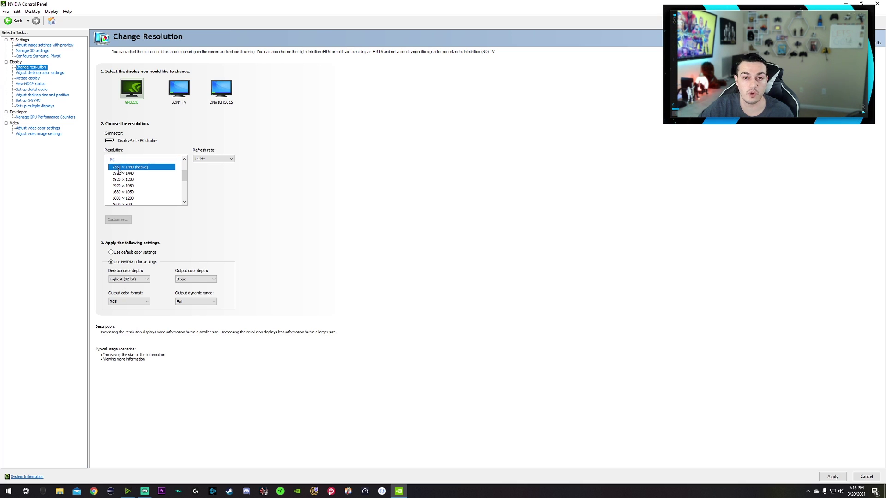
pyautogui.click(213, 159)
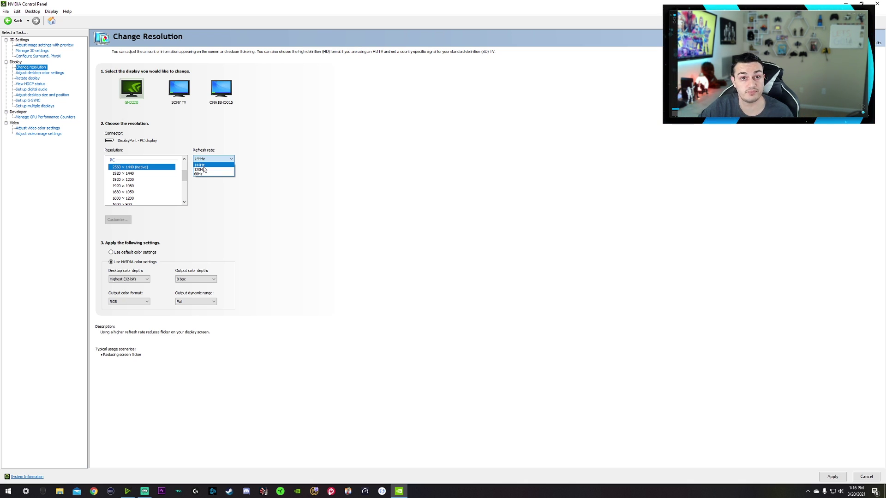
pyautogui.click(202, 166)
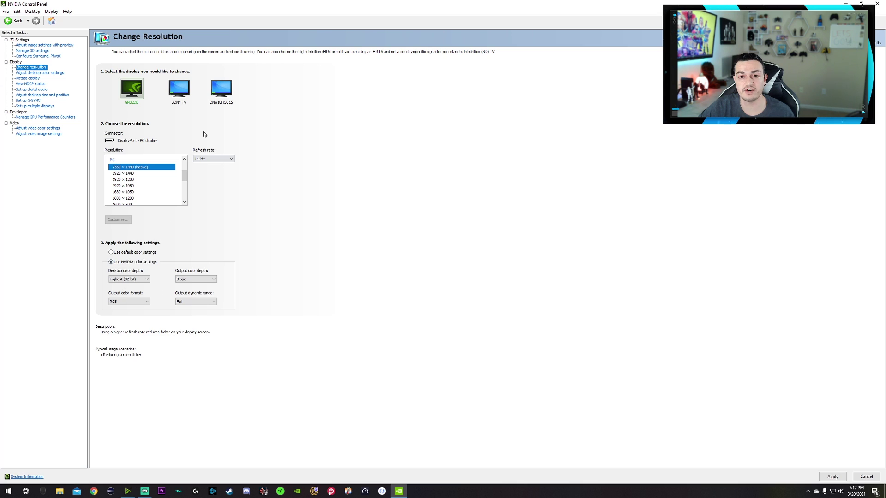
pyautogui.click(124, 279)
pyautogui.click(120, 287)
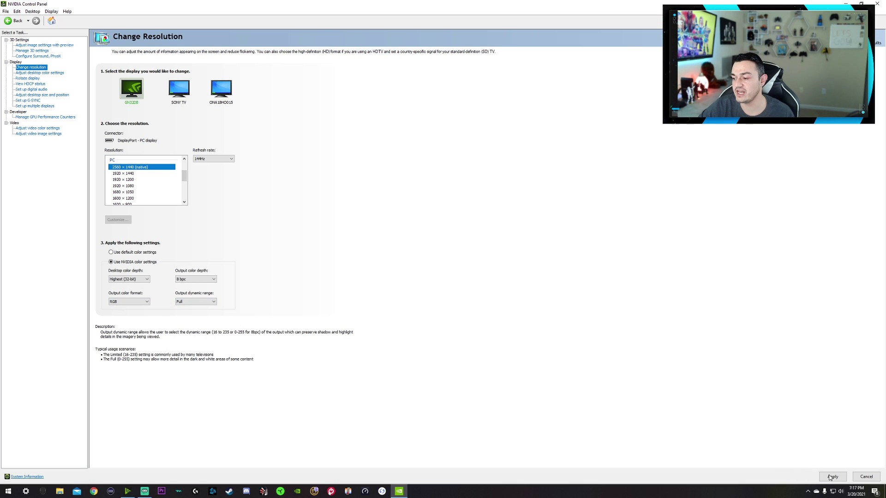
pyautogui.click(37, 56)
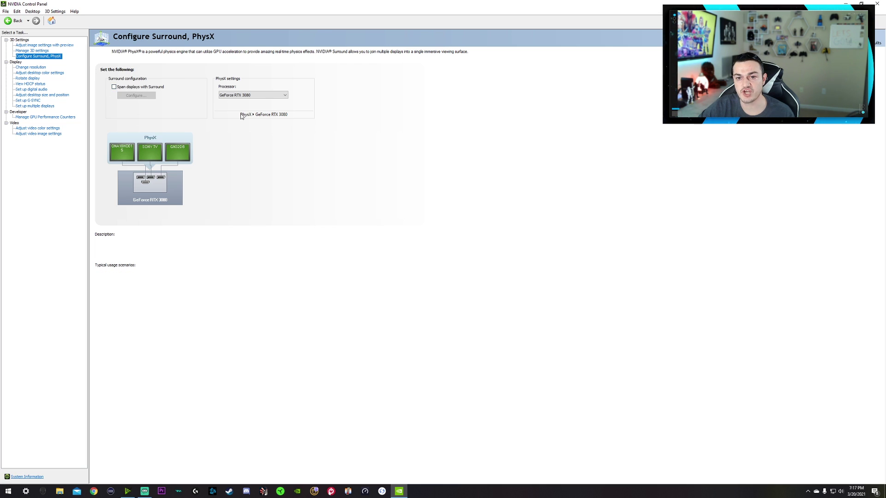
pyautogui.click(235, 95)
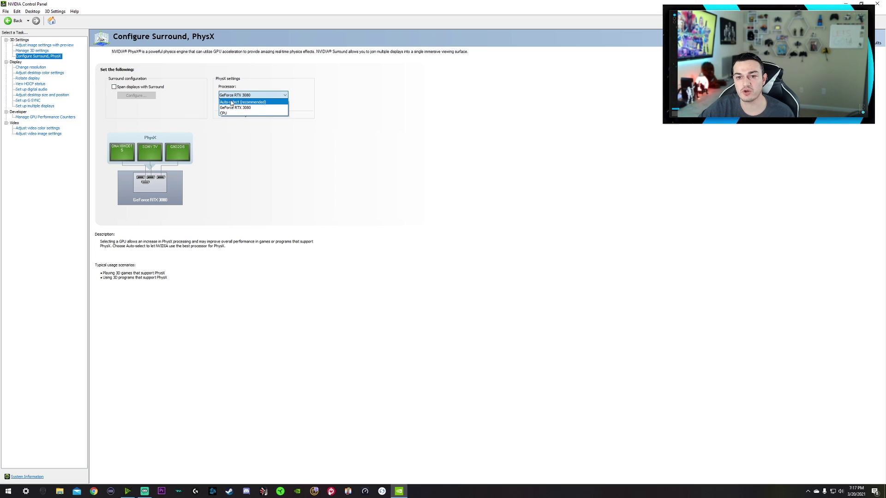
pyautogui.click(196, 105)
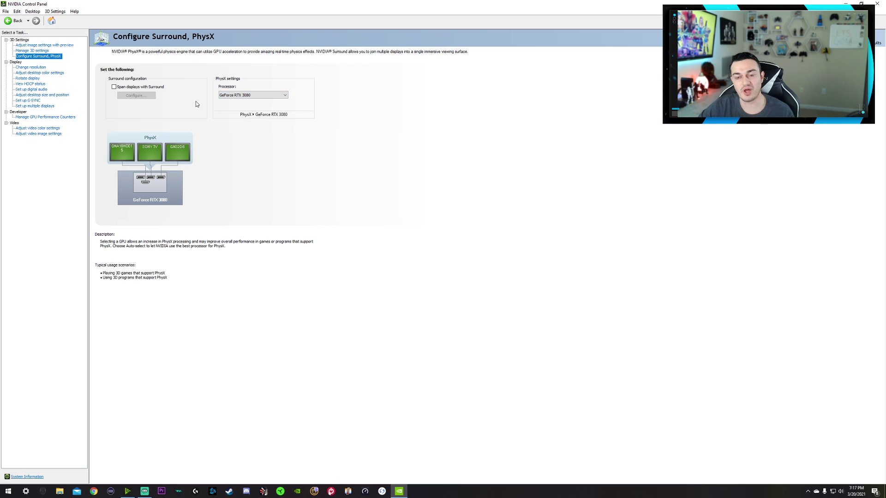
pyautogui.click(231, 96)
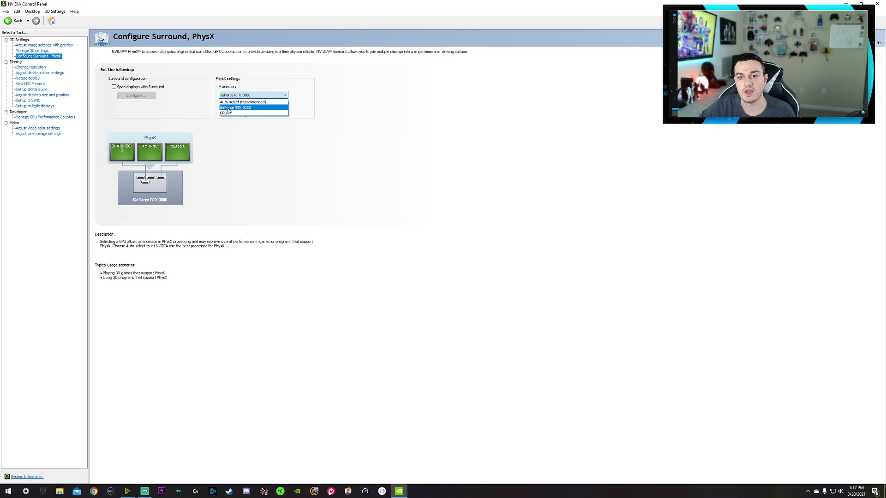
pyautogui.click(228, 108)
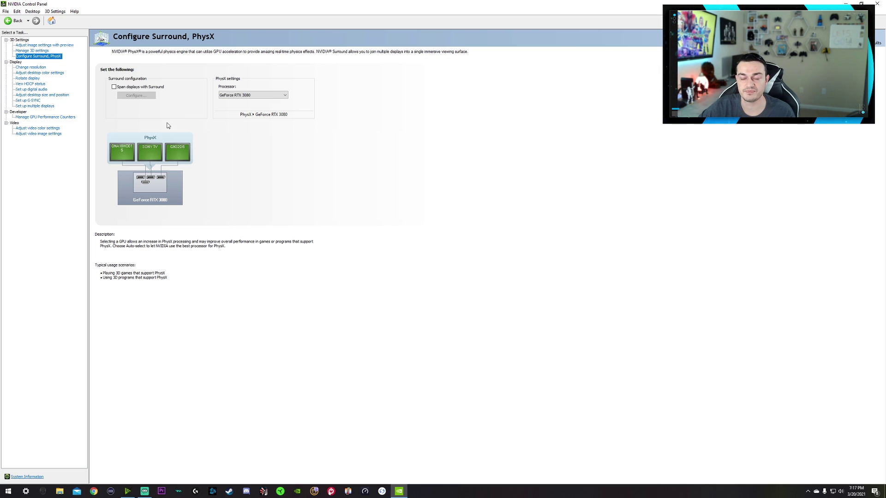
pyautogui.click(227, 98)
pyautogui.click(231, 107)
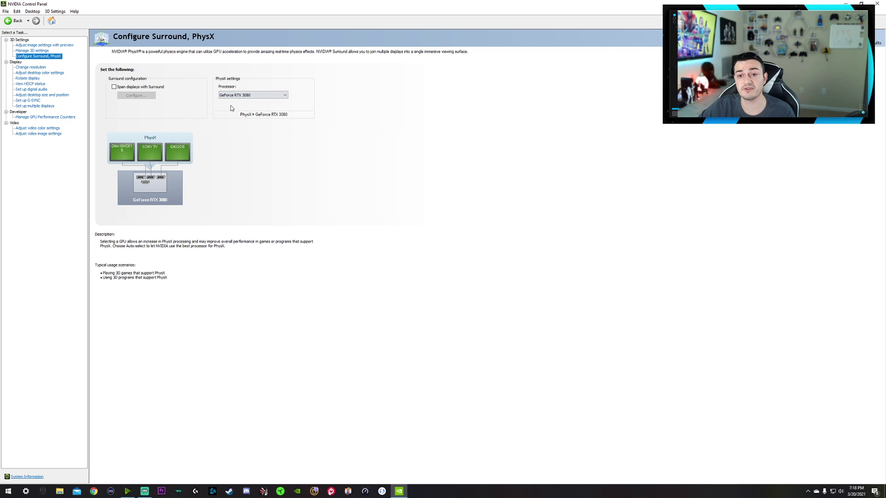
pyautogui.click(232, 96)
pyautogui.click(234, 95)
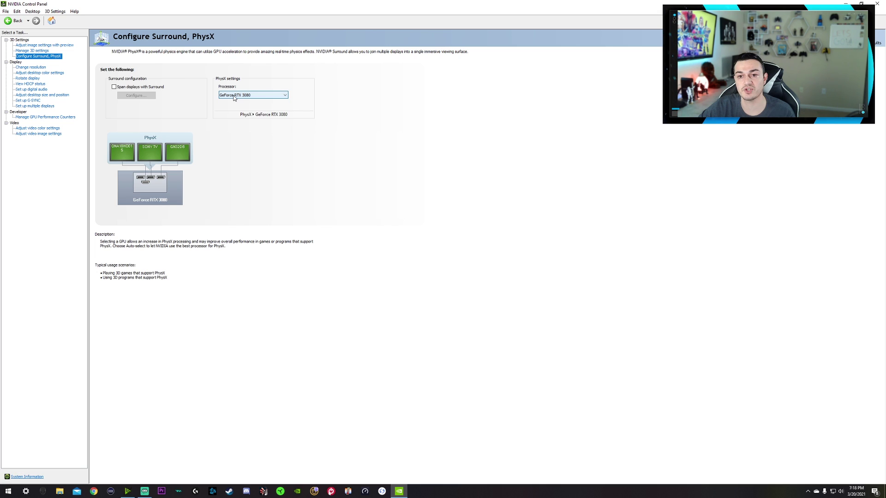
pyautogui.click(234, 96)
pyautogui.click(232, 108)
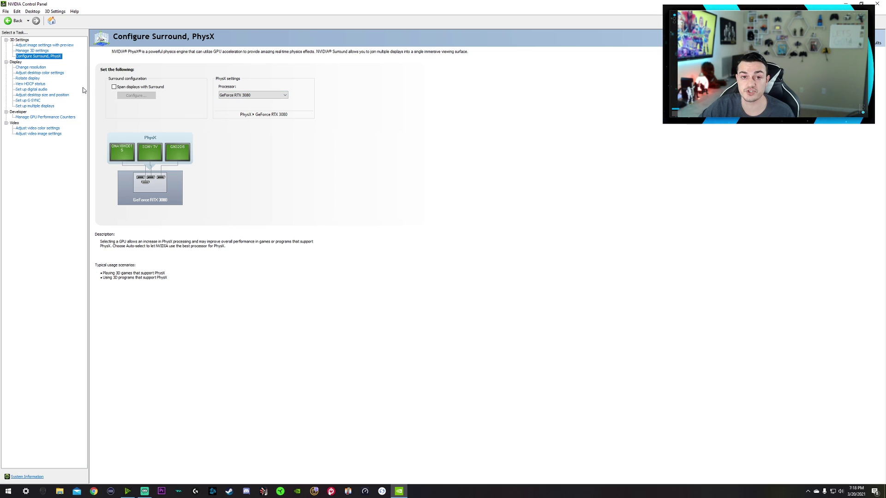
# Open Manage 3D settings, browse the Program Settings program list, then return to Global Settings.
pyautogui.press('Up')
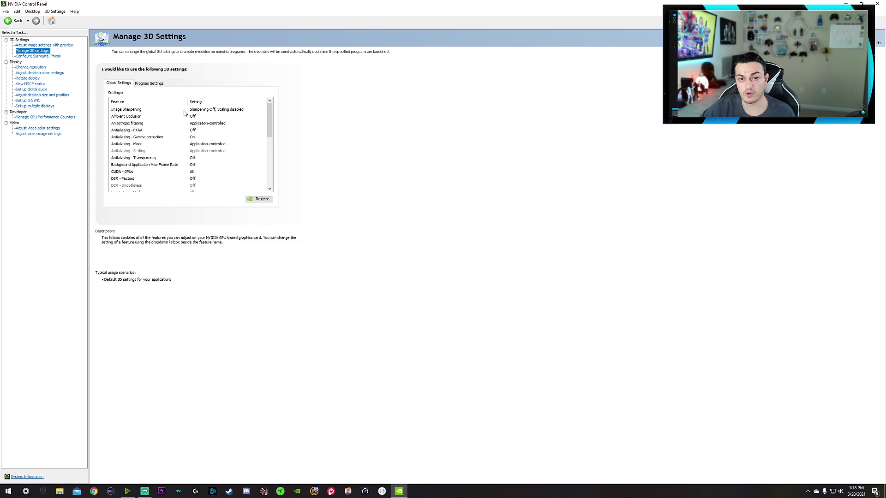
pyautogui.click(149, 84)
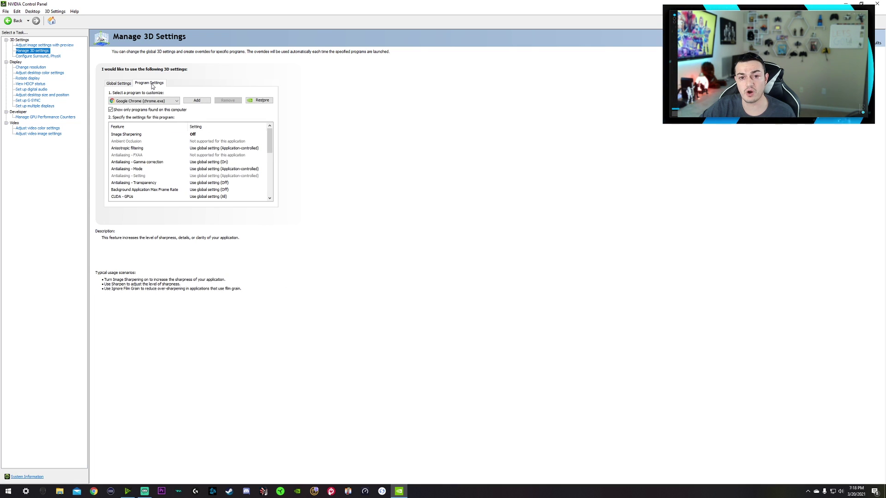
pyautogui.click(116, 84)
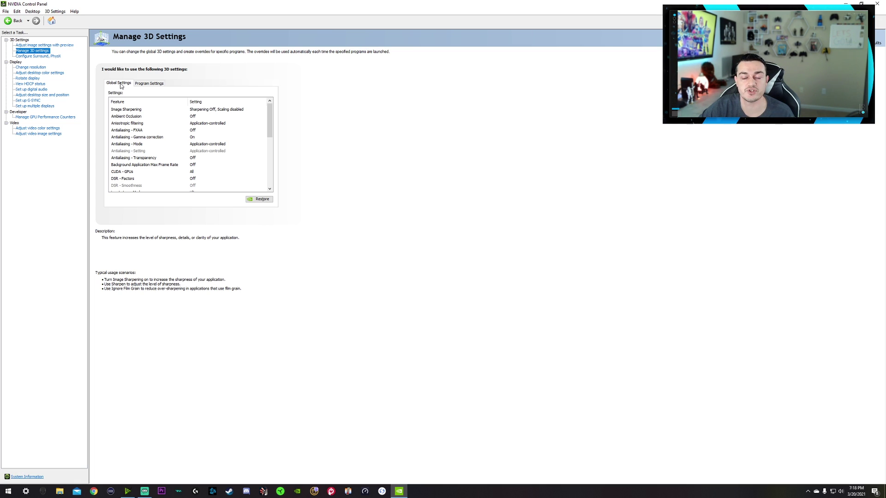
pyautogui.click(143, 84)
pyautogui.click(142, 101)
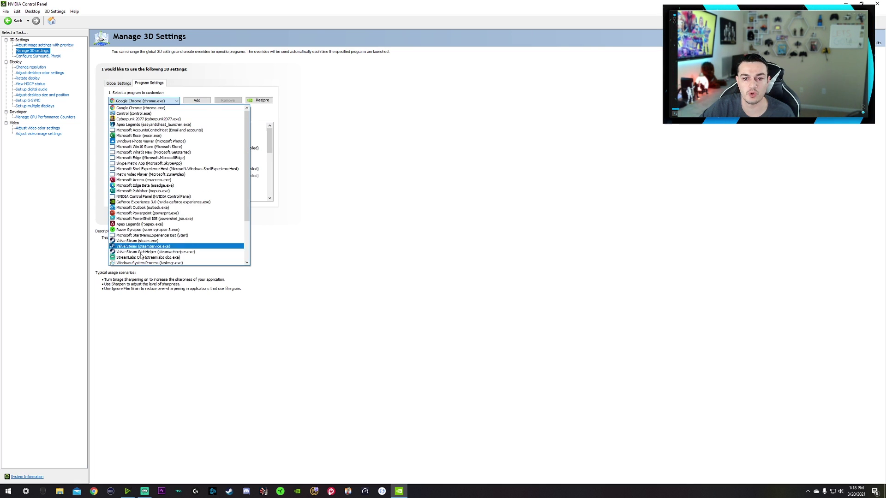
pyautogui.click(189, 83)
pyautogui.click(119, 85)
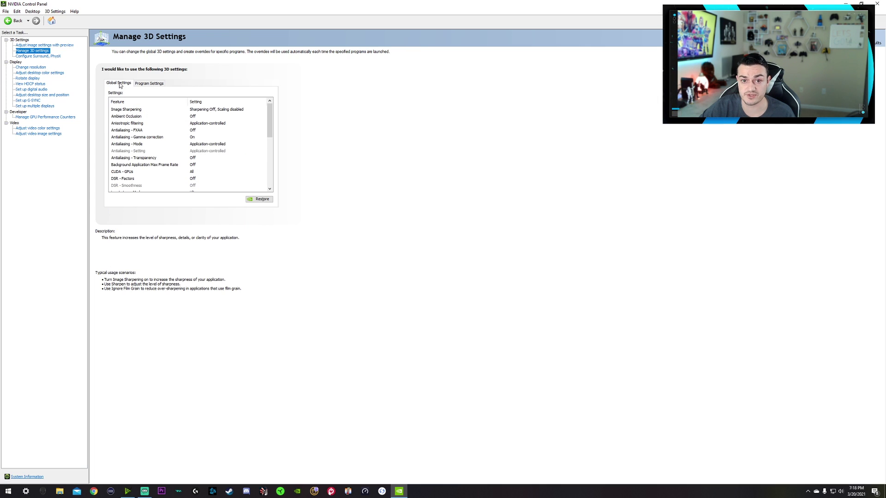
pyautogui.click(122, 109)
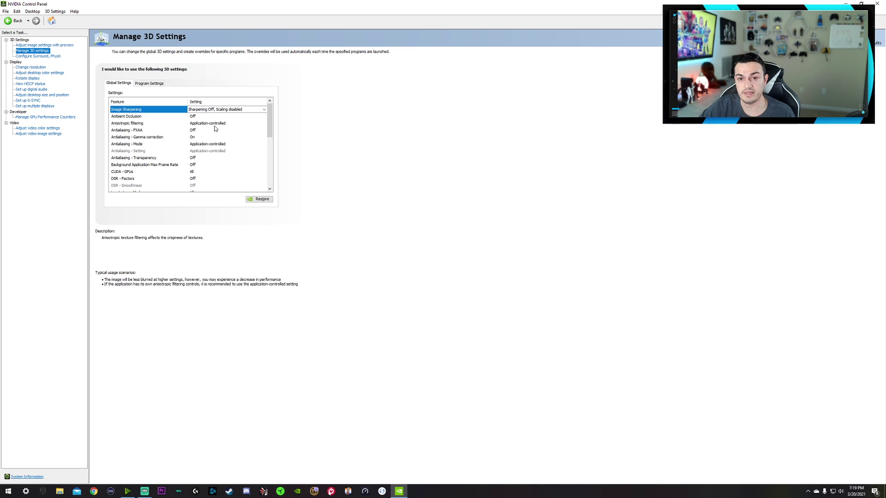
pyautogui.click(193, 117)
pyautogui.click(194, 116)
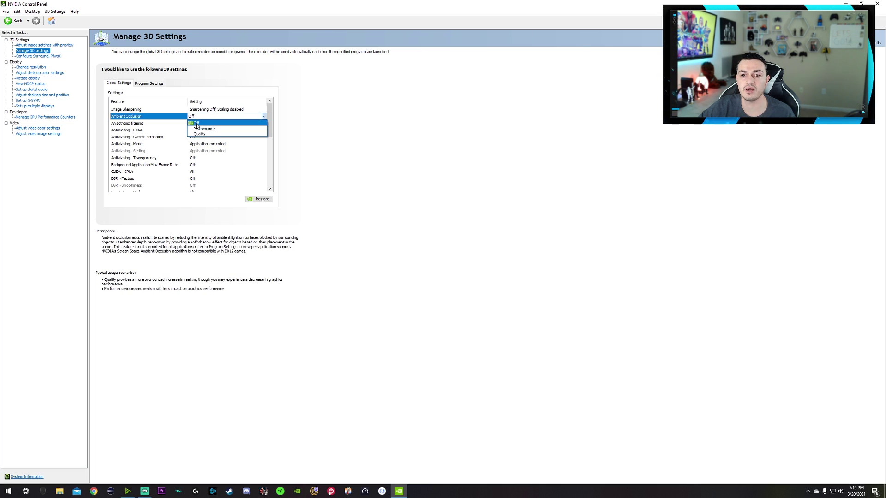
pyautogui.click(196, 122)
pyautogui.click(163, 118)
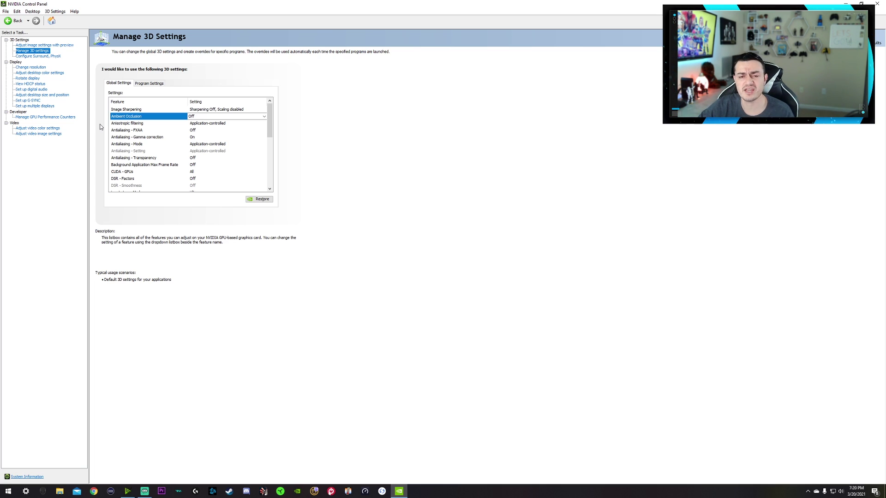
pyautogui.moveTo(132, 125)
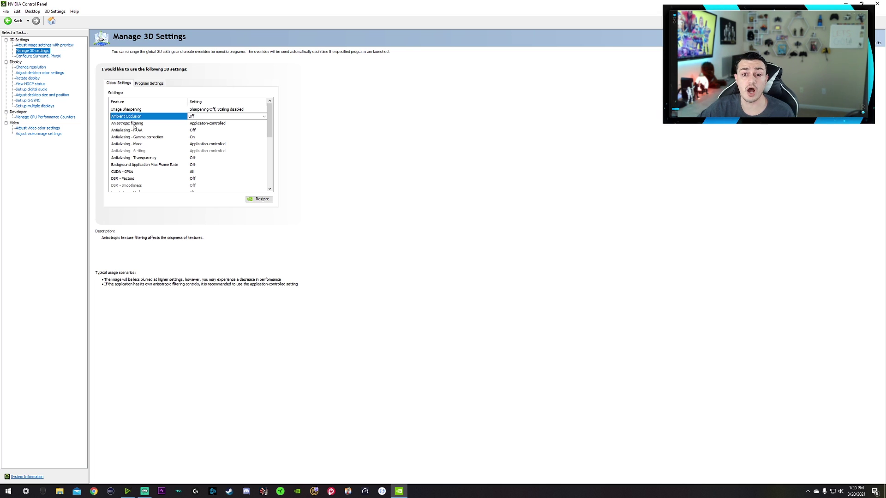
pyautogui.moveTo(188, 139)
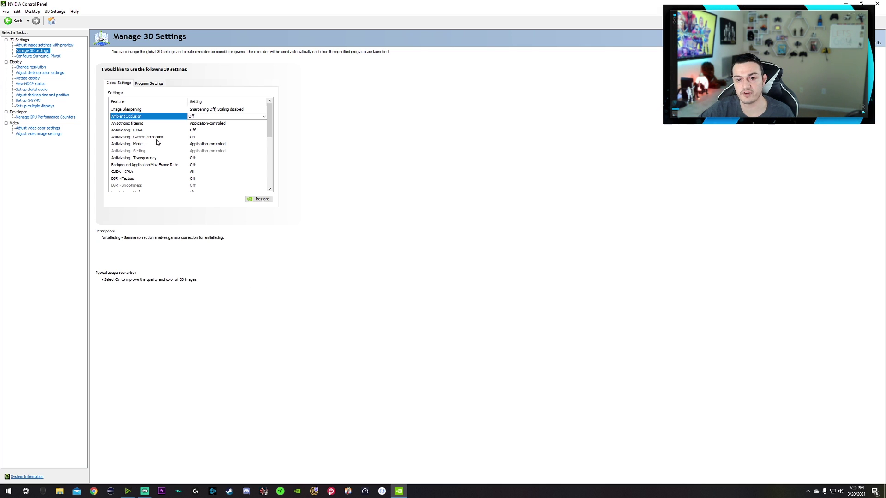
pyautogui.scroll(-1, 165, 144)
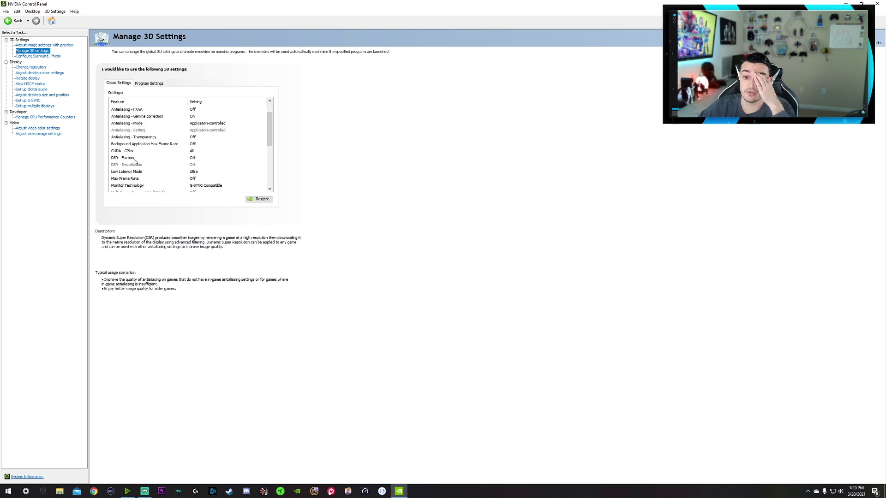
pyautogui.click(190, 159)
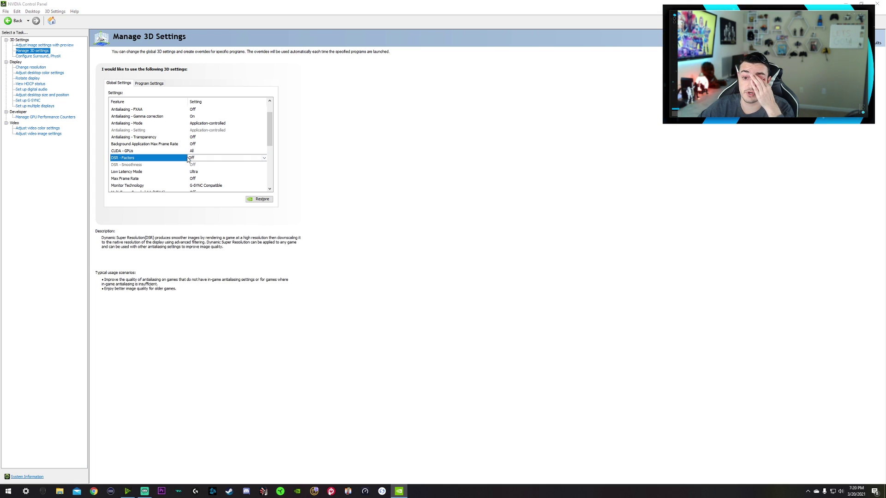
pyautogui.click(191, 159)
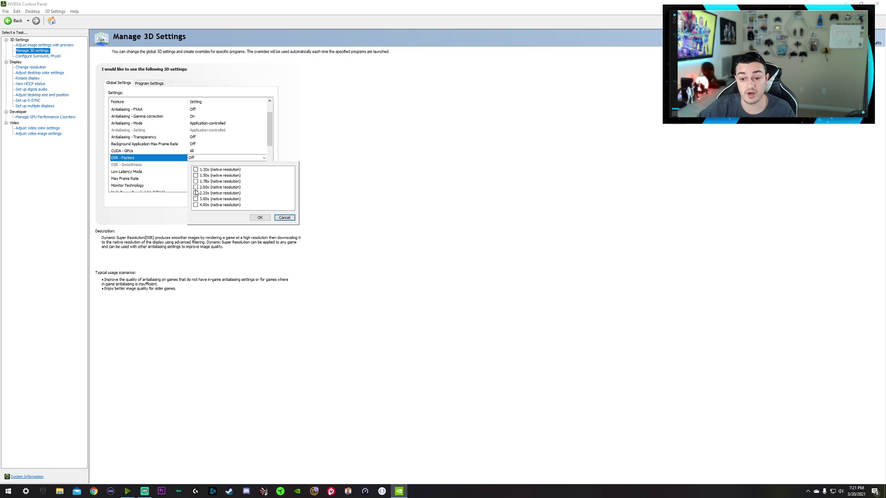
pyautogui.click(285, 218)
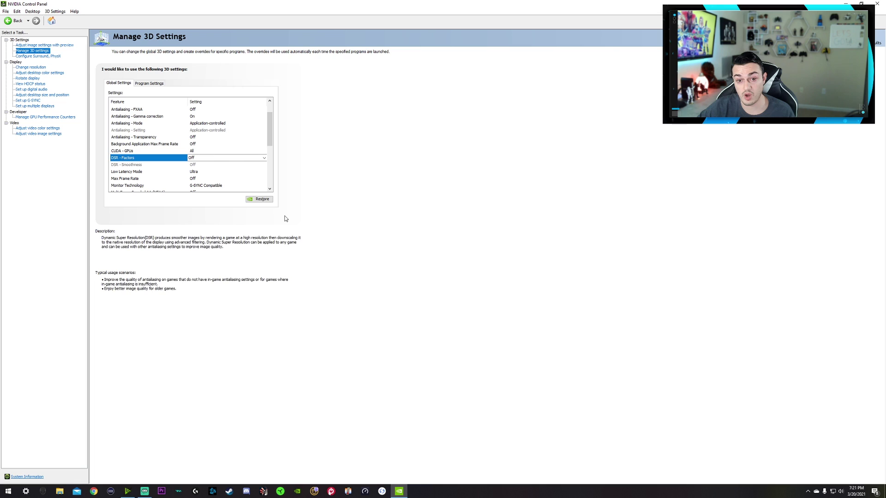
pyautogui.scroll(-1, 153, 159)
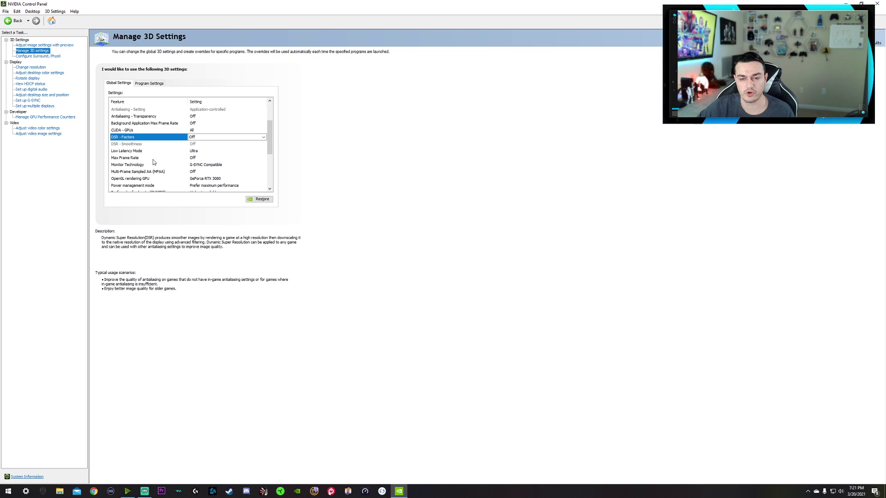
pyautogui.scroll(-1, 153, 159)
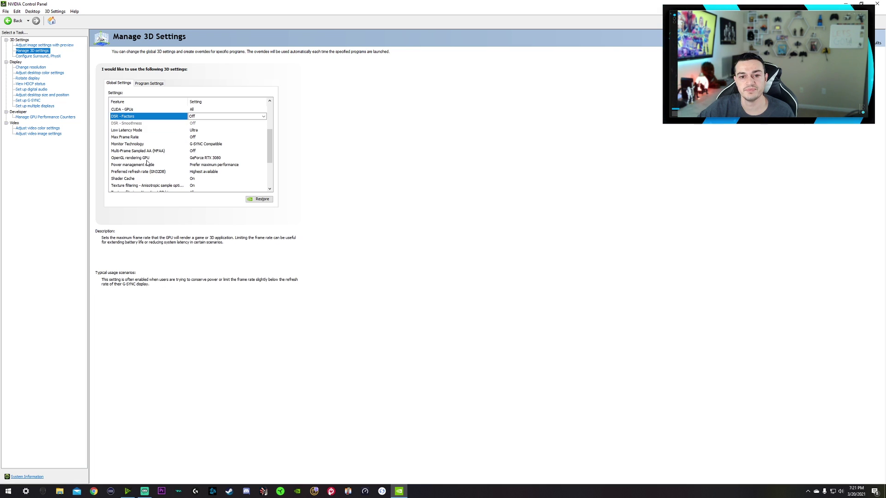
# Keep Low Latency Mode set to Ultra.
pyautogui.click(194, 133)
pyautogui.click(196, 133)
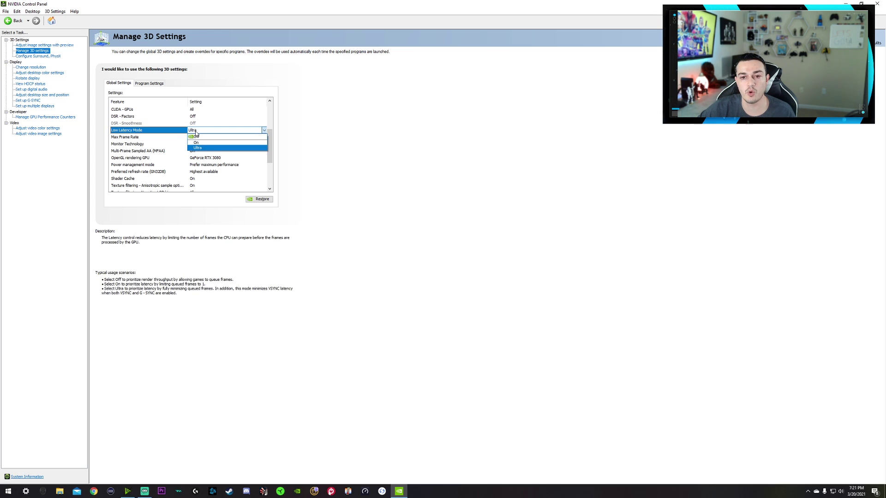
pyautogui.click(194, 153)
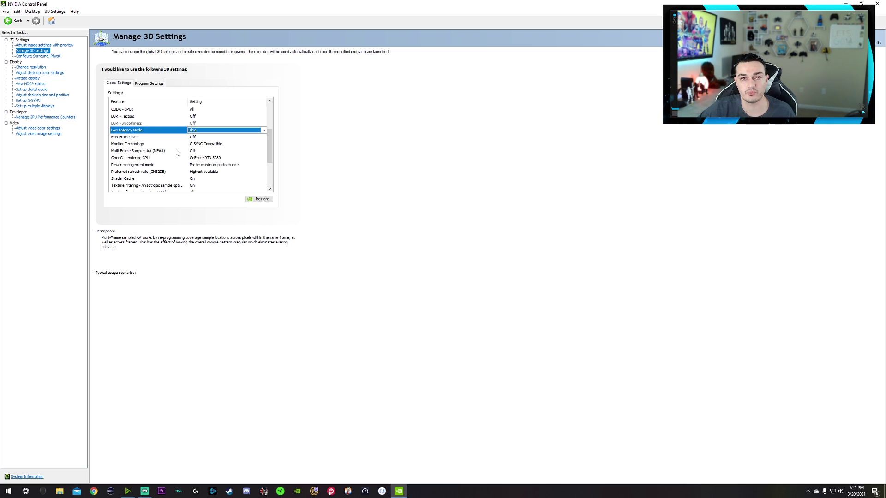
pyautogui.moveTo(162, 132)
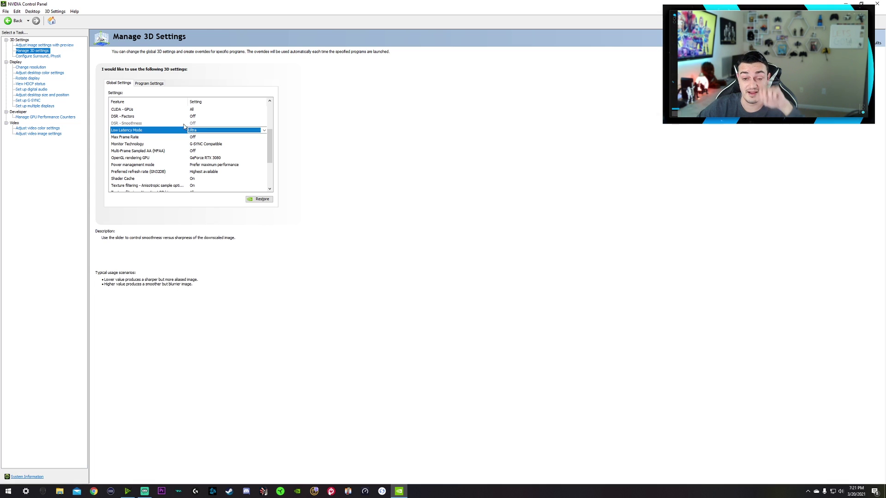
pyautogui.click(197, 131)
pyautogui.click(196, 149)
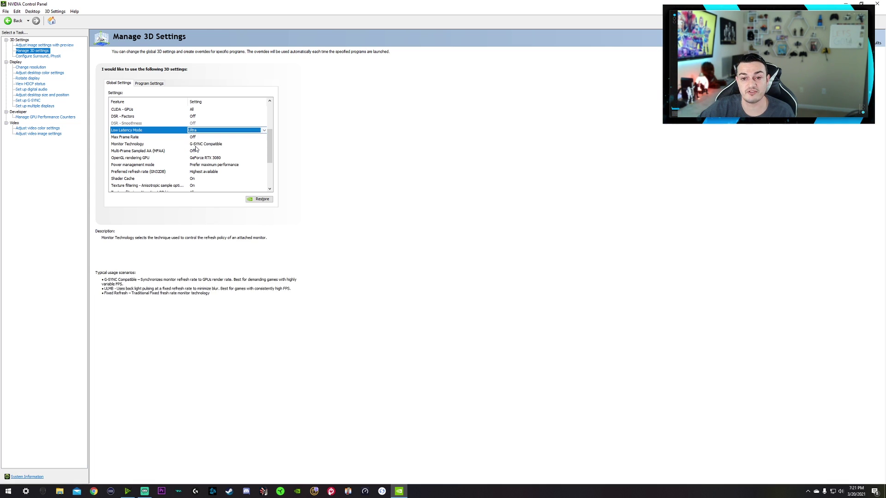
# Scroll down and open the Max Frame Rate limit options.
pyautogui.scroll(-1, 178, 142)
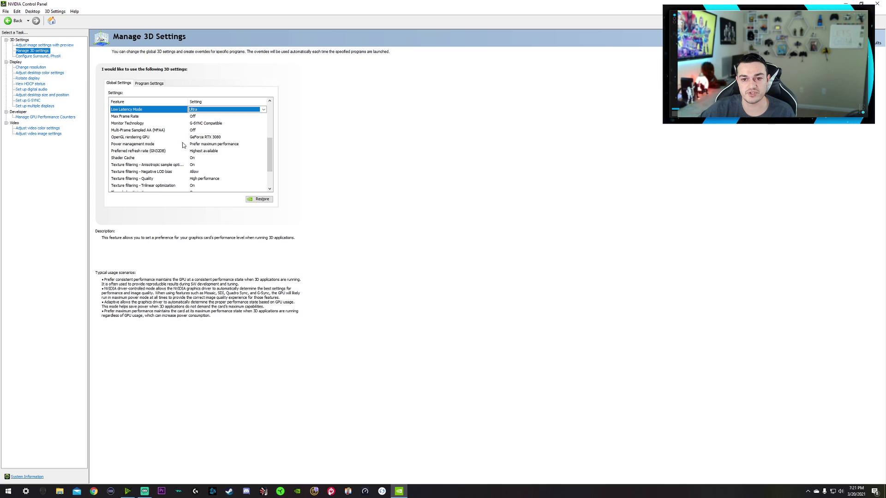
pyautogui.click(192, 118)
pyautogui.click(194, 117)
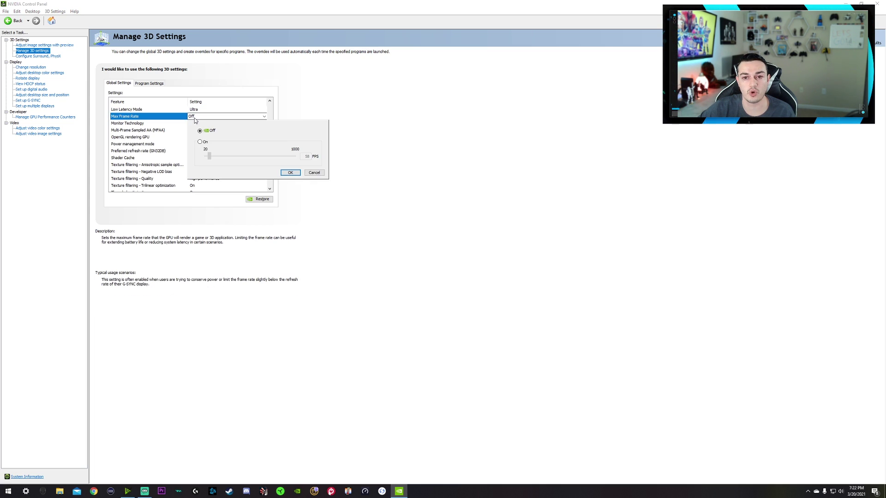
# Leave Max Frame Rate Off and keep Monitor Technology as G-SYNC Compatible.
pyautogui.click(313, 174)
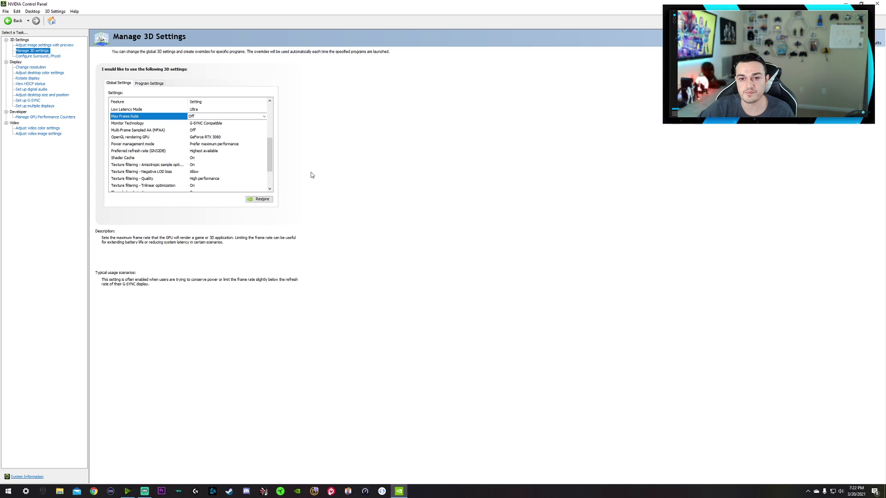
pyautogui.click(210, 123)
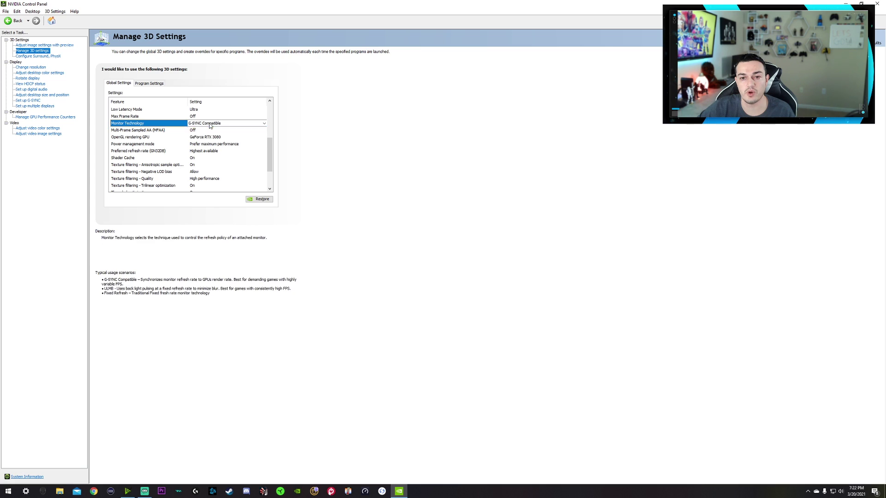
pyautogui.click(210, 124)
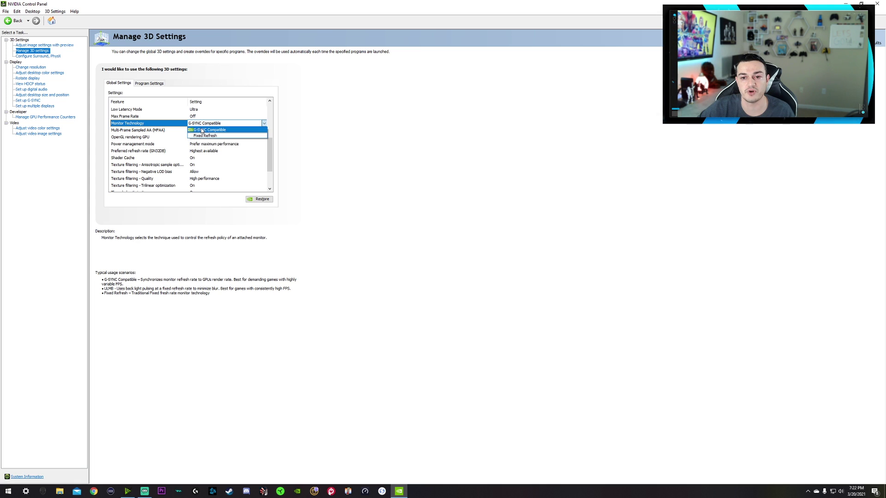
pyautogui.click(217, 130)
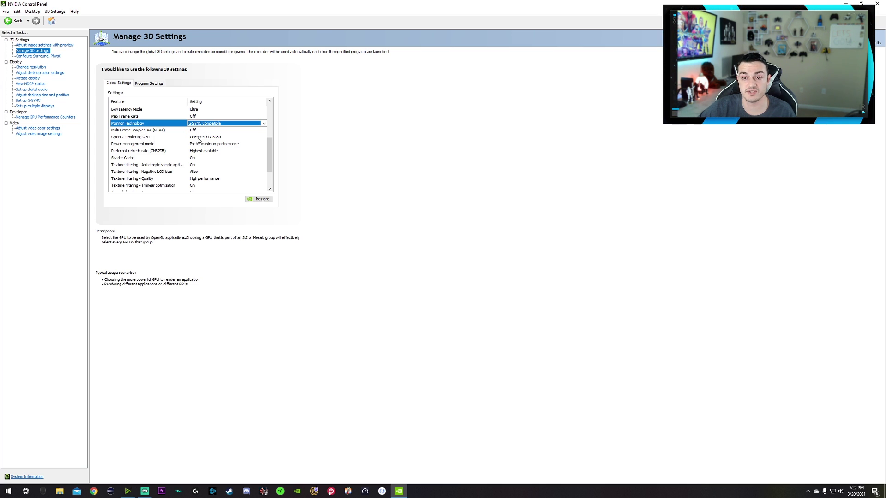
# Keep GeForce RTX 3080 as the OpenGL rendering GPU.
pyautogui.click(200, 138)
pyautogui.click(199, 138)
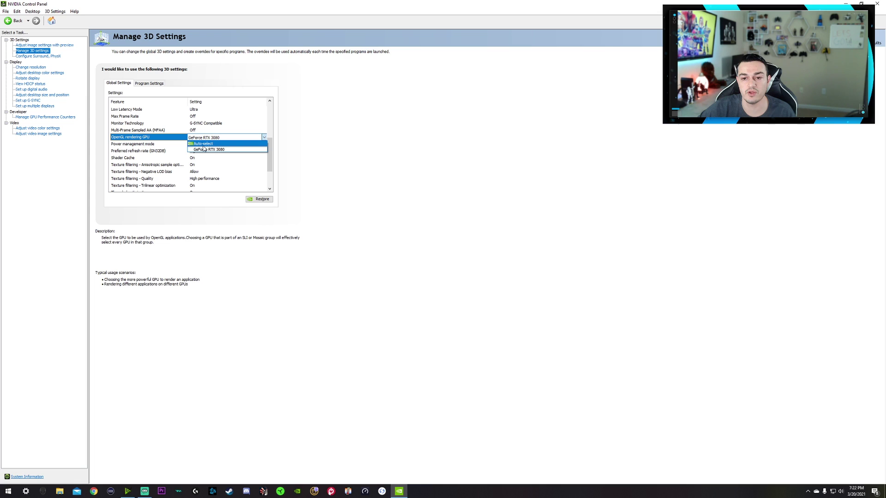
pyautogui.click(206, 149)
pyautogui.scroll(-1, 201, 150)
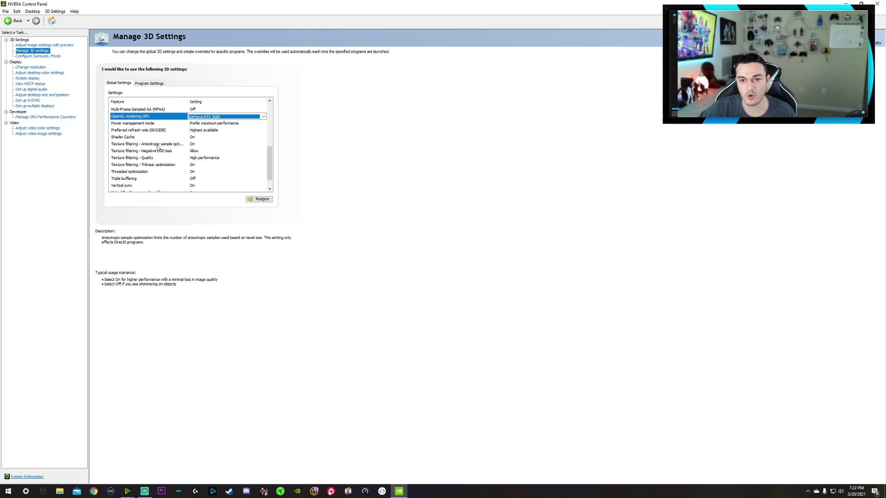
pyautogui.scroll(-1, 191, 138)
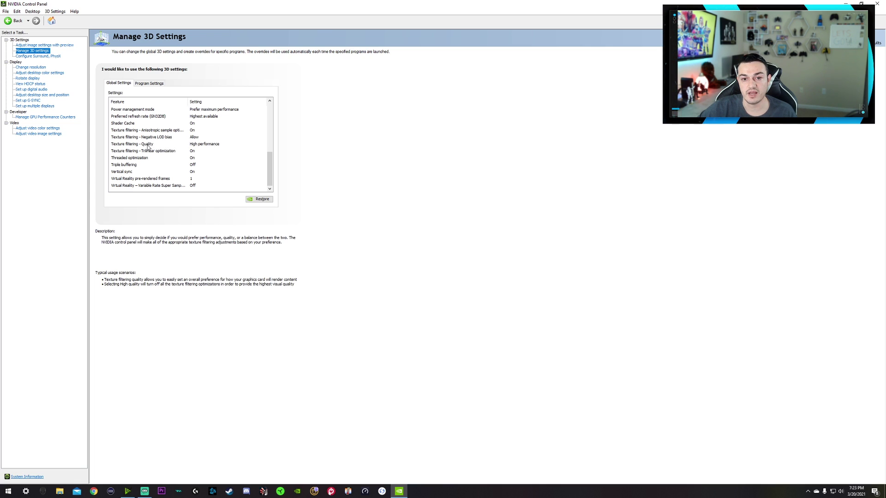
pyautogui.click(191, 146)
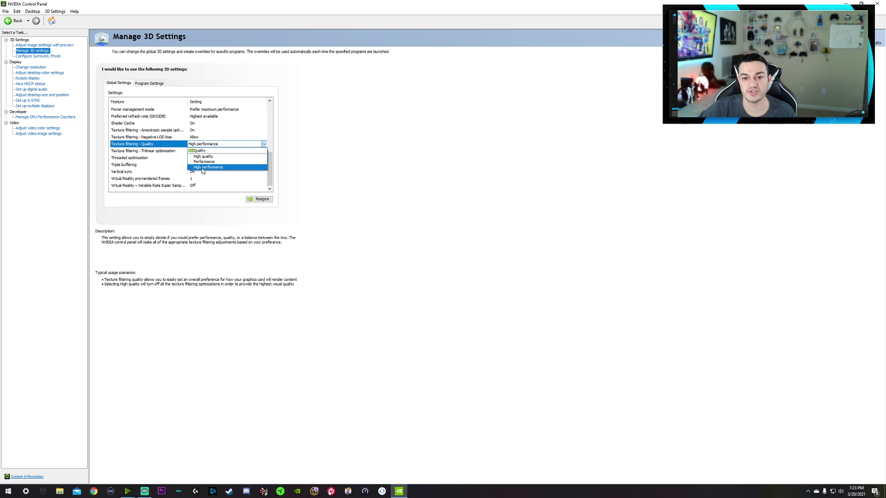
pyautogui.click(202, 170)
pyautogui.click(203, 144)
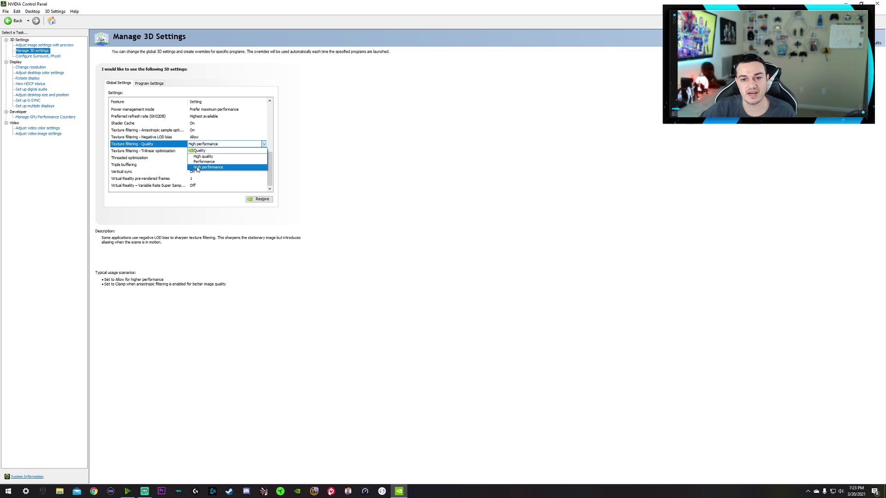
pyautogui.click(198, 167)
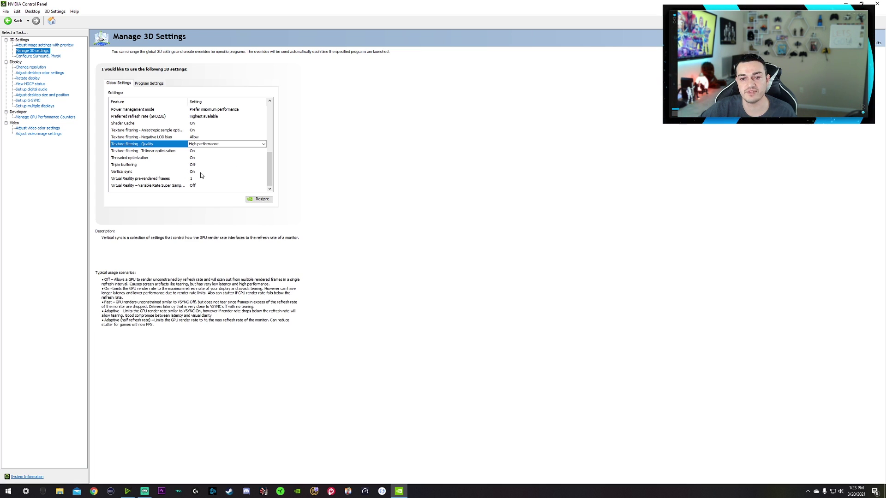
pyautogui.scroll(1, 200, 175)
pyautogui.scroll(-1, 201, 175)
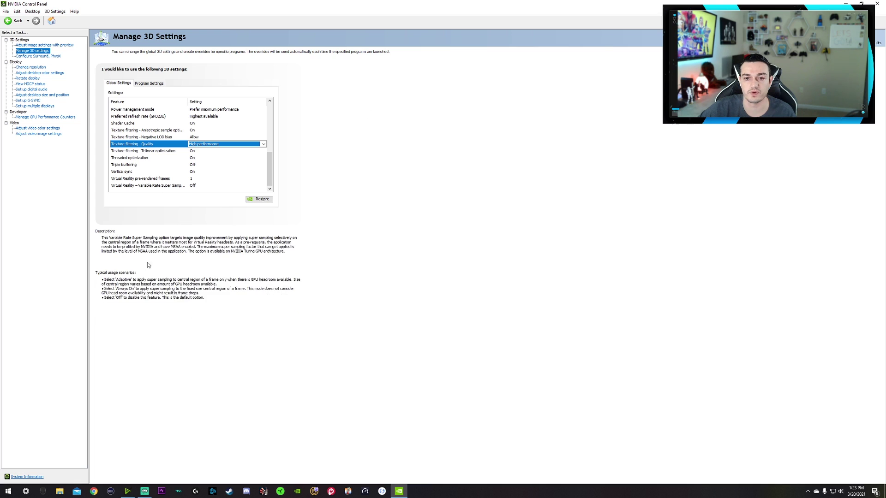
# Go to the Adjust image settings with preview page under 3D Settings.
pyautogui.click(27, 46)
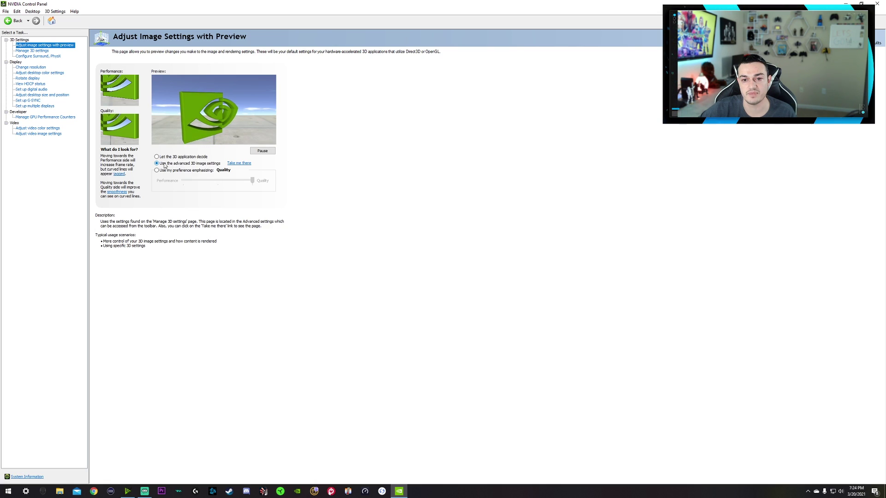
# Close the NVIDIA Control Panel window.
pyautogui.click(877, 4)
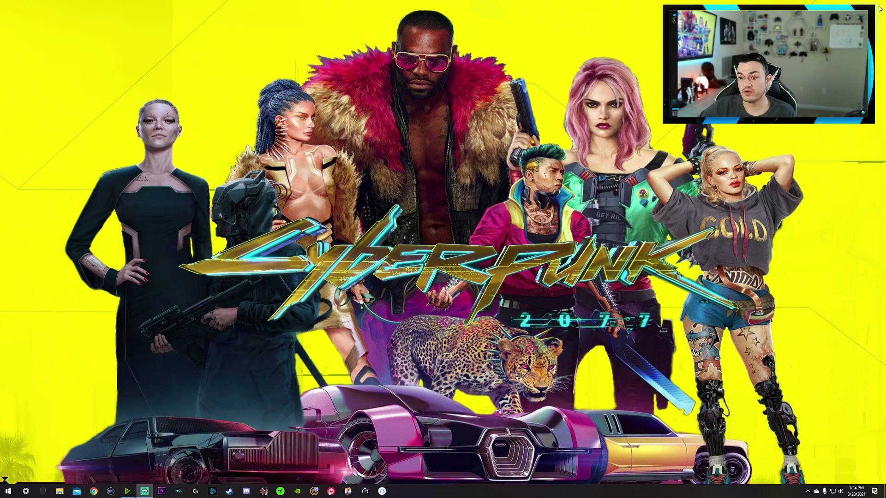